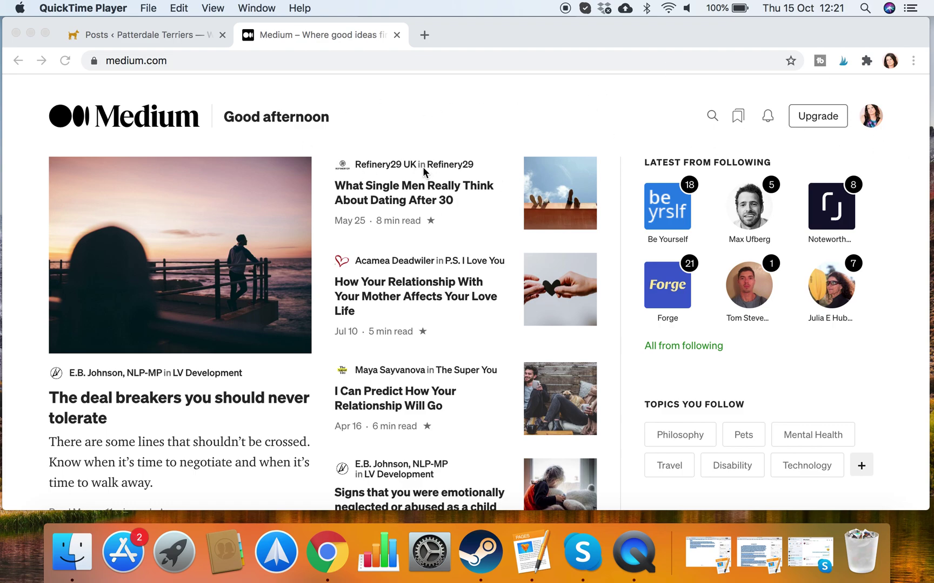
From the account menu, open Stories and show the Published list of 241 stories.
scroll(465, 252, down, 3)
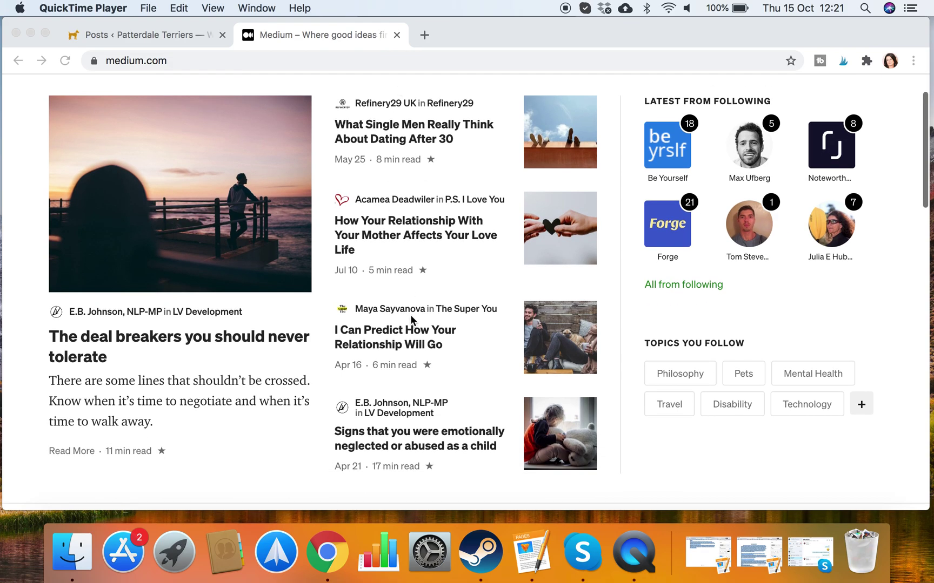
scroll(400, 300, down, 4)
scroll(408, 318, down, 10)
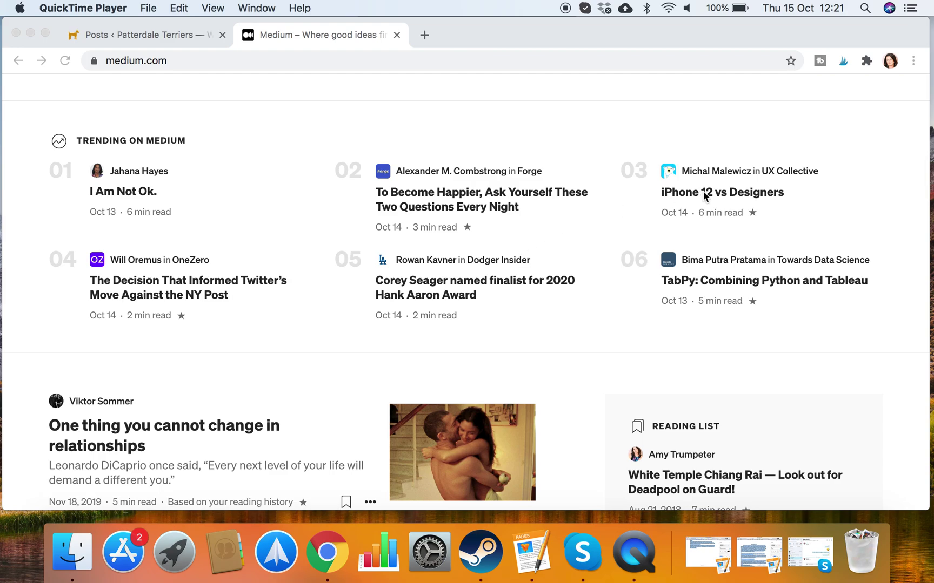
scroll(812, 340, down, 2)
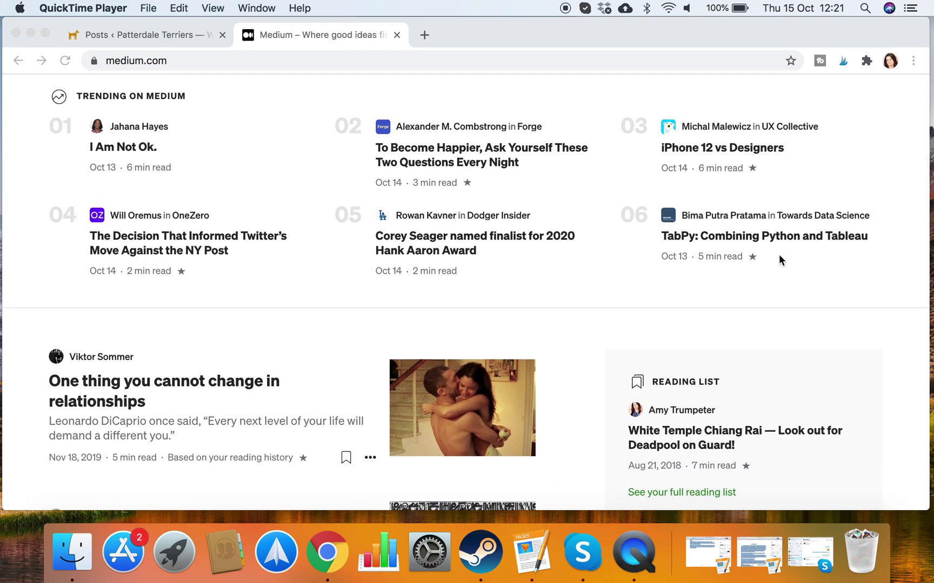
scroll(780, 260, down, 4)
scroll(779, 256, down, 8)
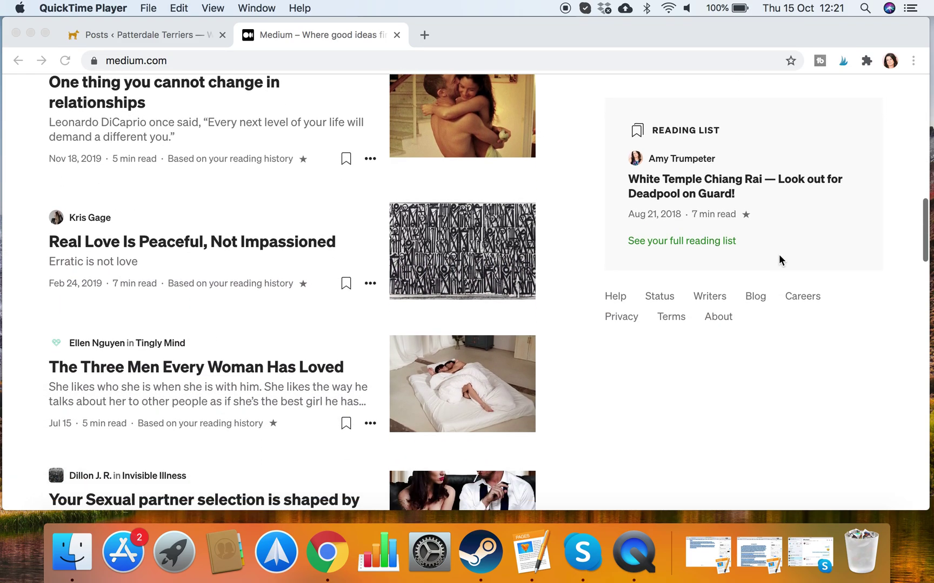
scroll(579, 203, up, 15)
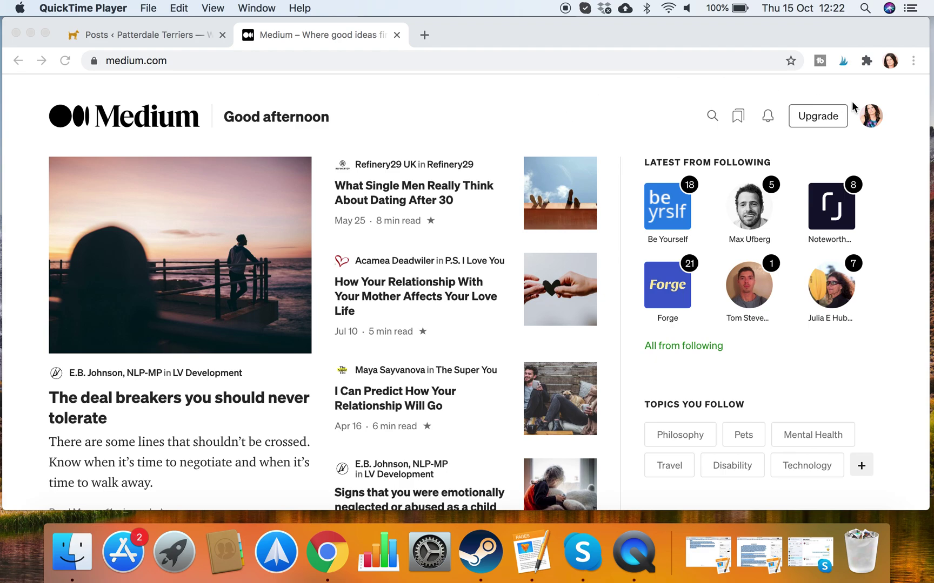
click(866, 118)
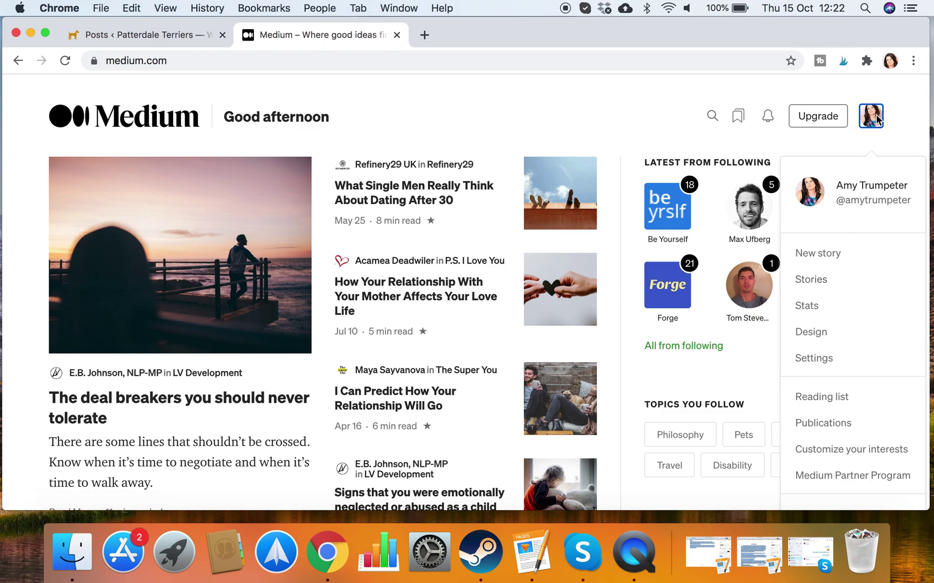
click(817, 281)
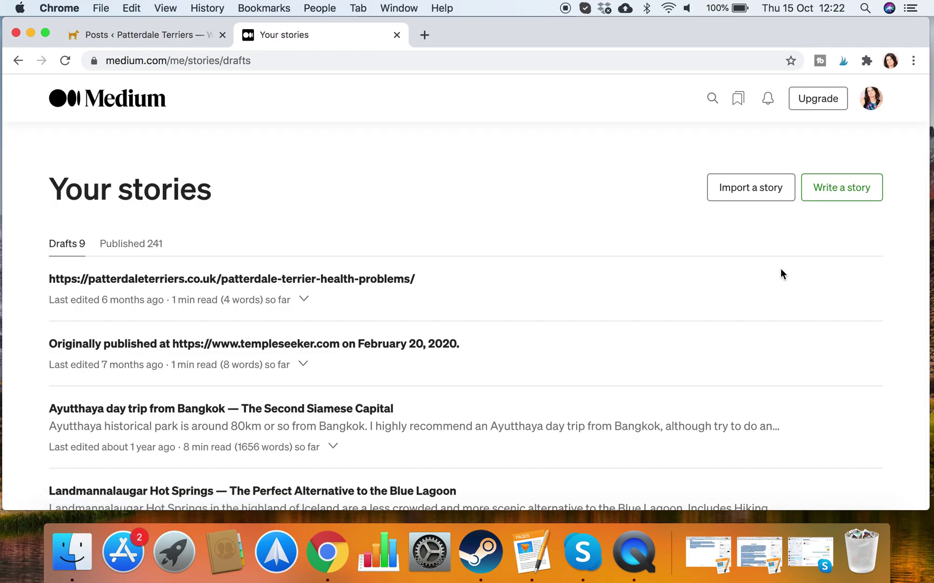
click(152, 246)
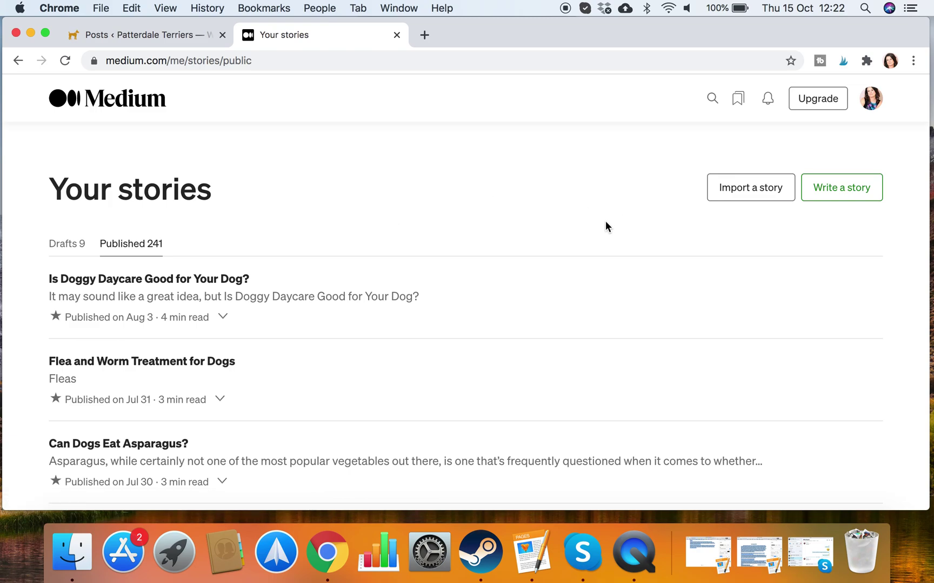
scroll(479, 250, down, 5)
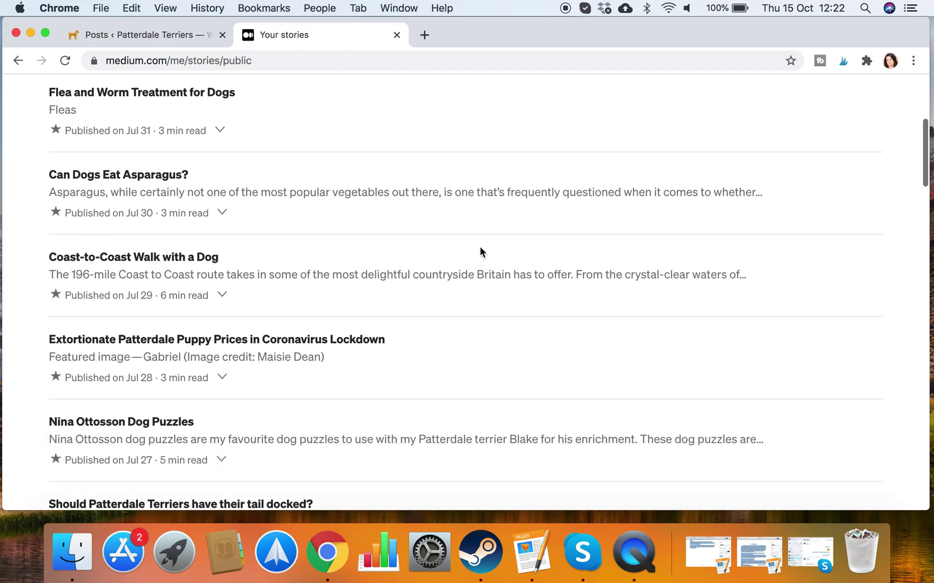
scroll(392, 219, up, 5)
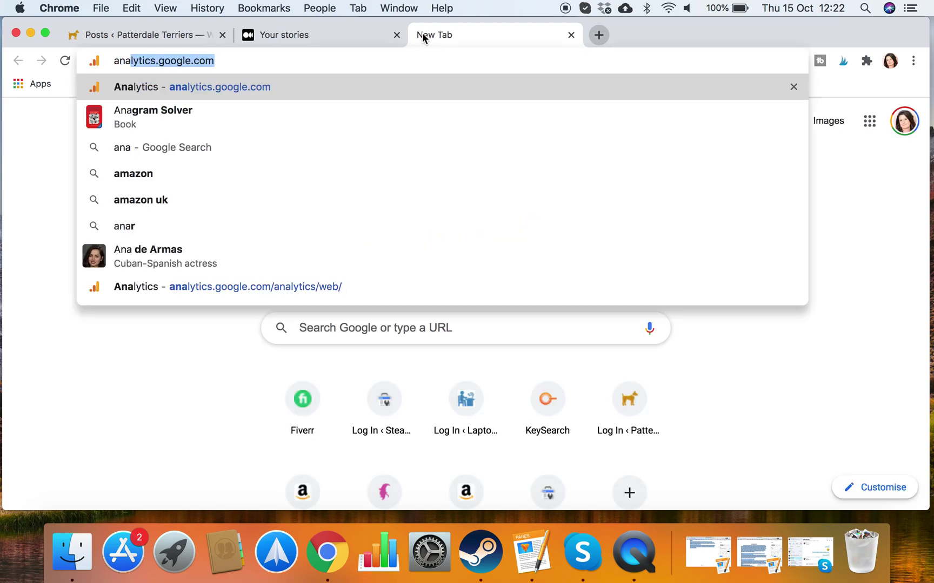
Load Google Analytics and open the Acquisition > All Traffic > Source/Medium report.
key(Return)
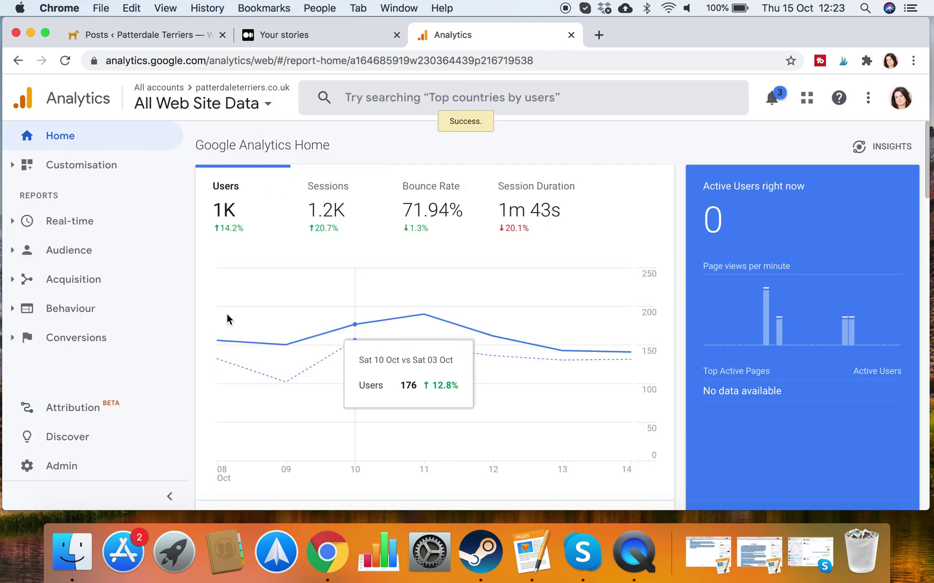
scroll(488, 283, down, 2)
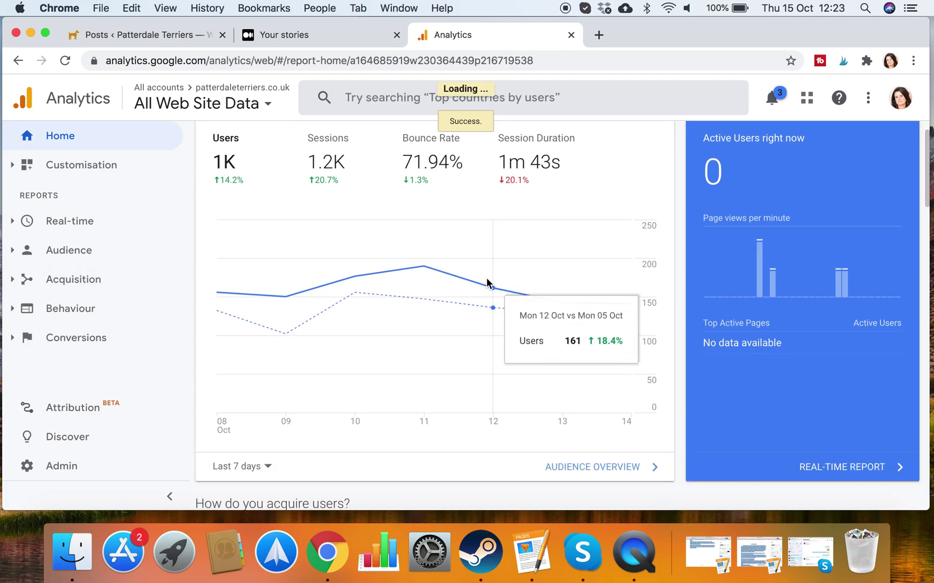
click(89, 279)
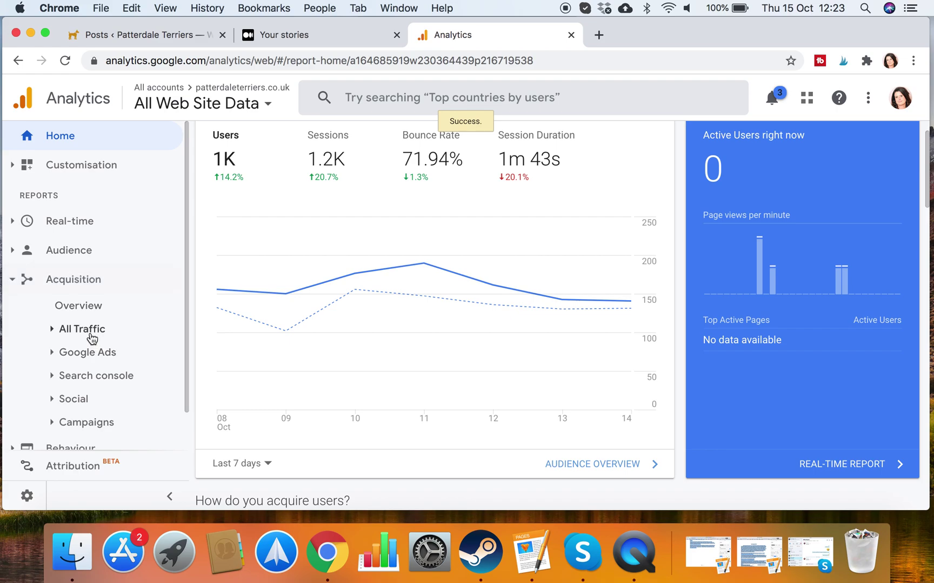
click(92, 334)
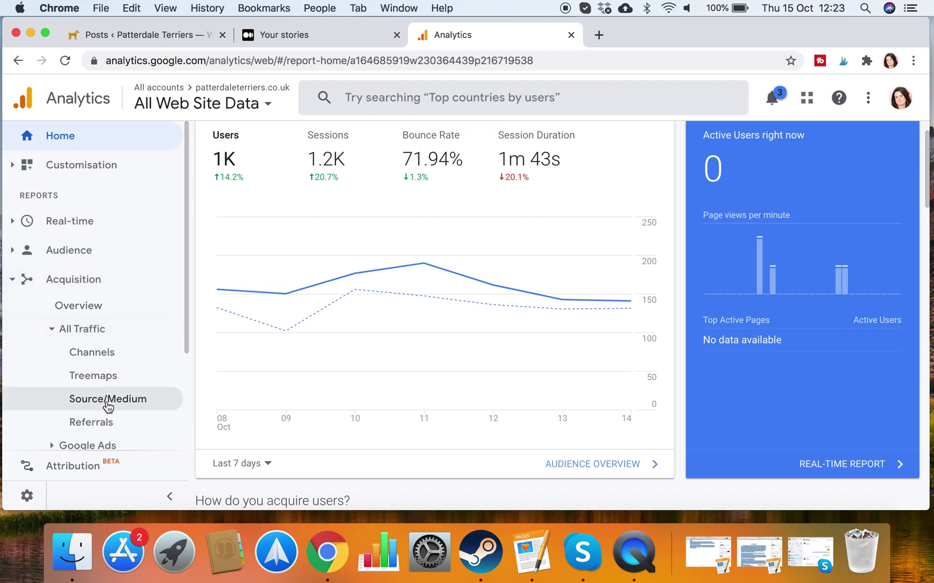
click(108, 405)
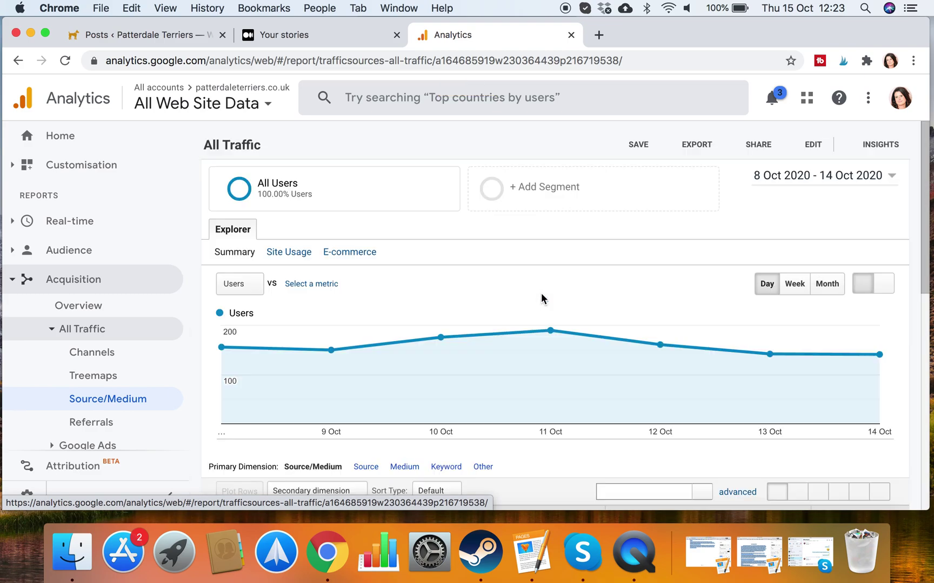
Browse the Source/Medium table, group the Users chart by month, then revert to daily points.
scroll(541, 294, down, 5)
scroll(540, 296, down, 2)
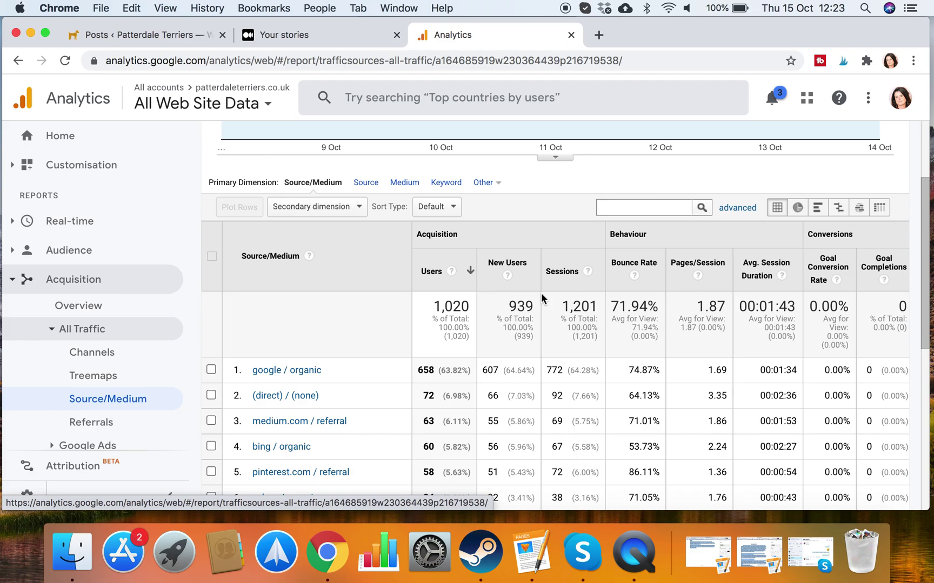
scroll(541, 293, down, 5)
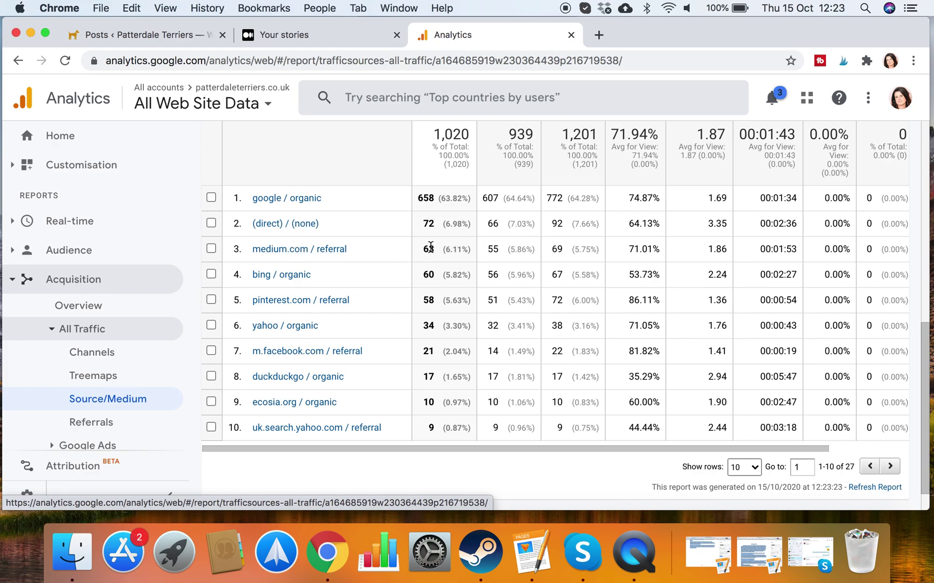
scroll(689, 280, up, 10)
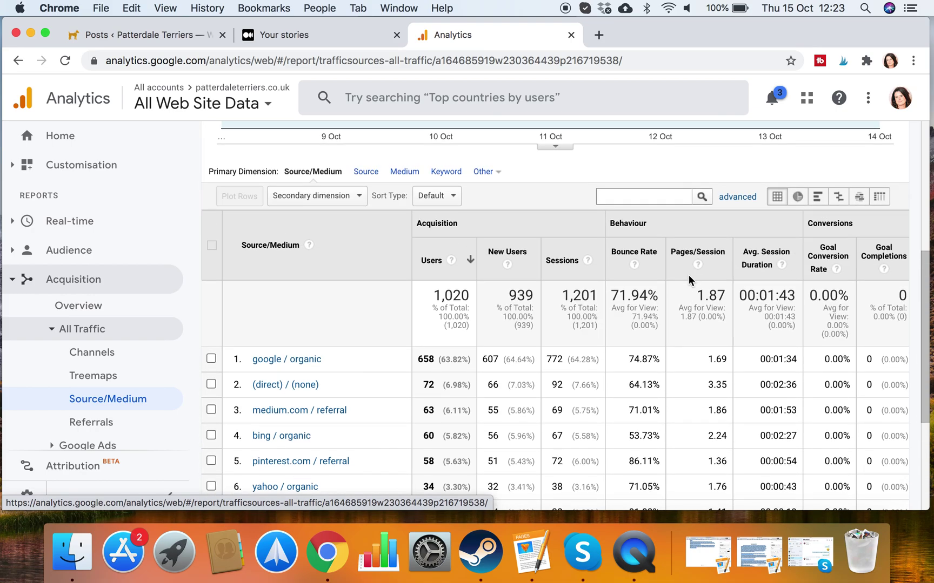
scroll(690, 281, up, 3)
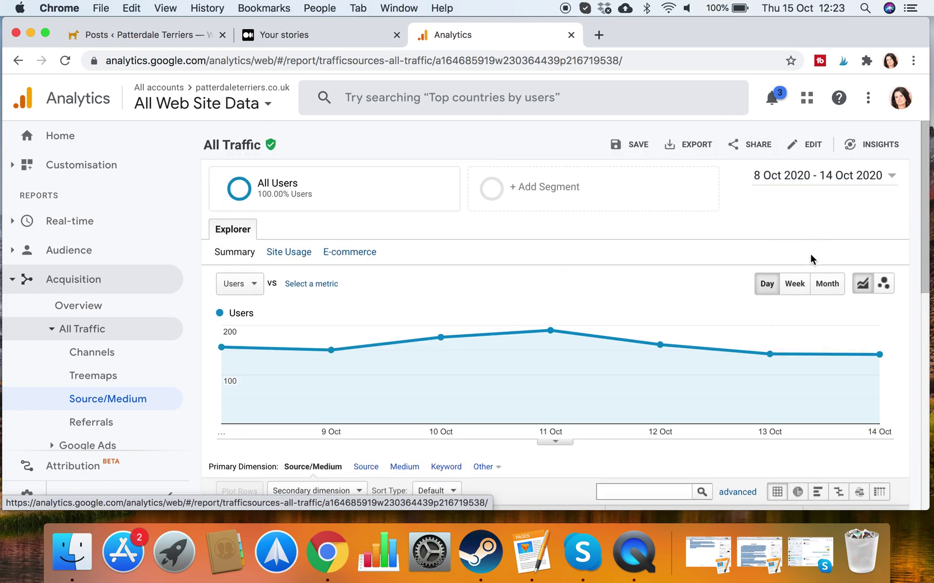
click(827, 283)
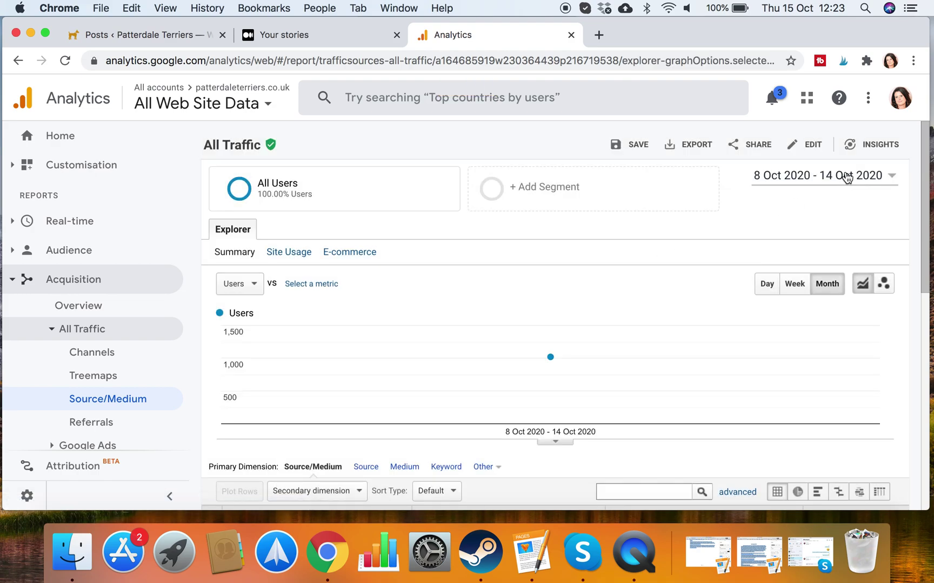
click(766, 287)
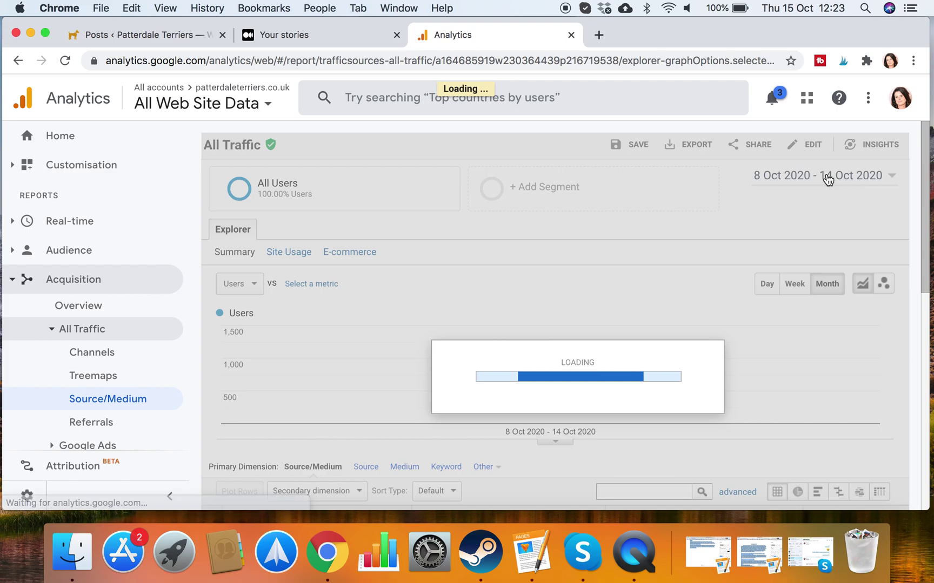
Apply the Last 30 days range (15 Sep–14 Oct 2020), then return to Medium's Your stories.
click(827, 178)
click(809, 205)
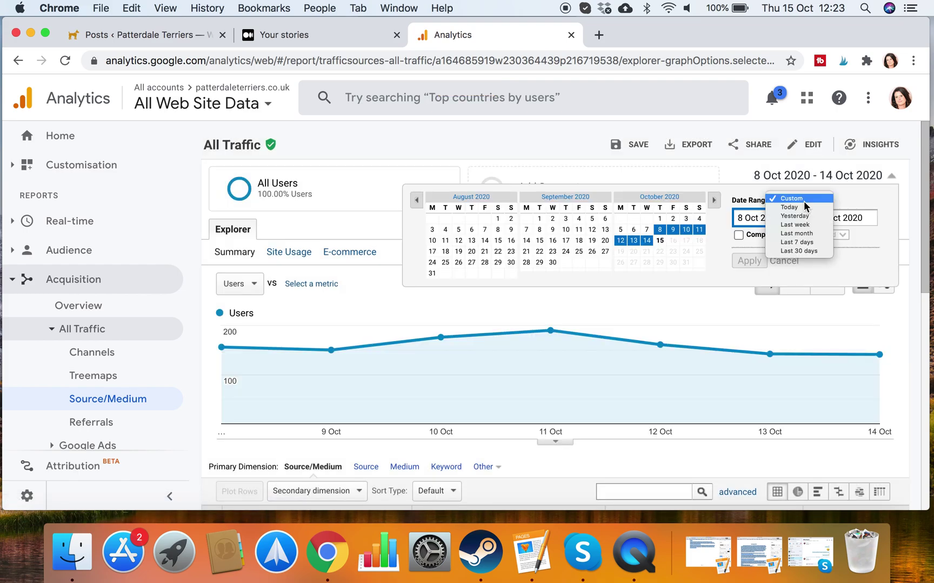
click(792, 250)
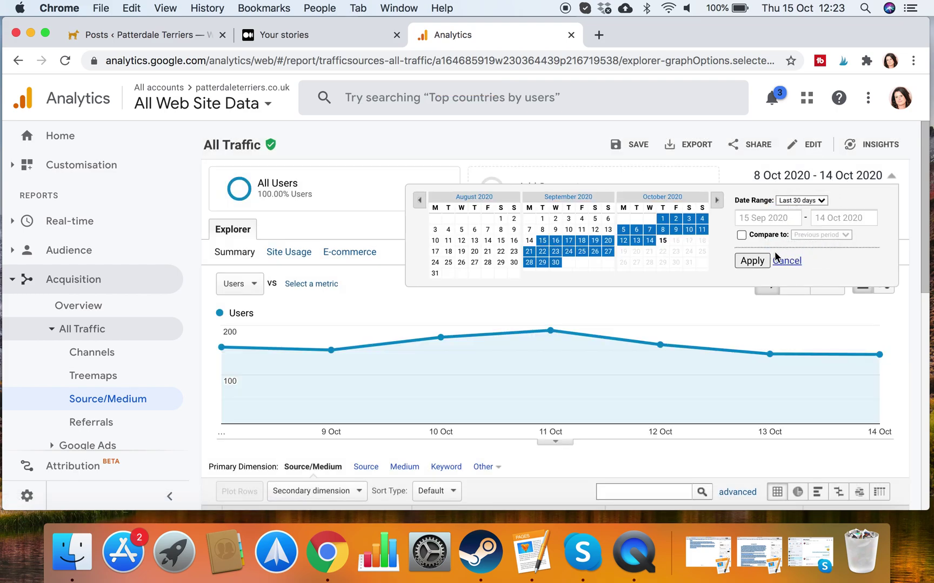
click(748, 262)
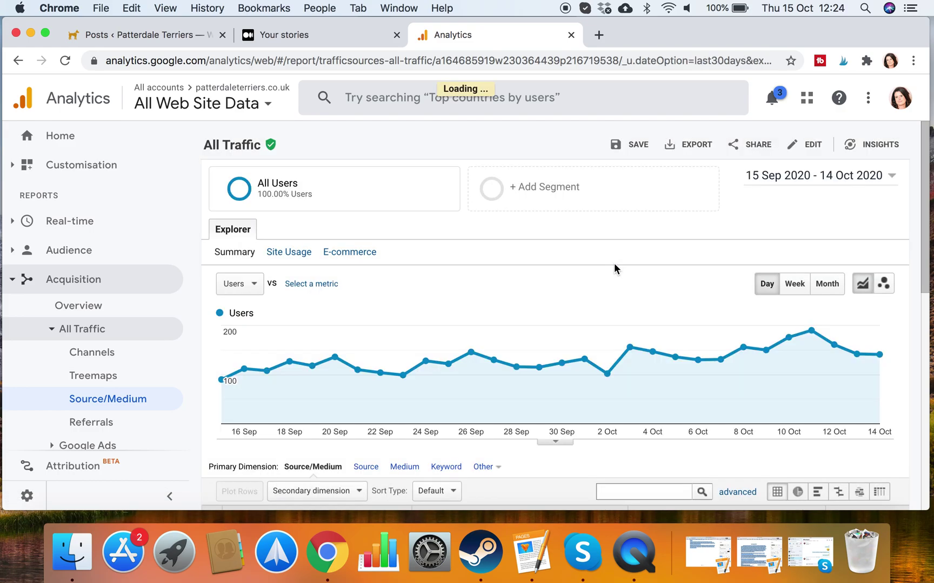
scroll(559, 241, down, 7)
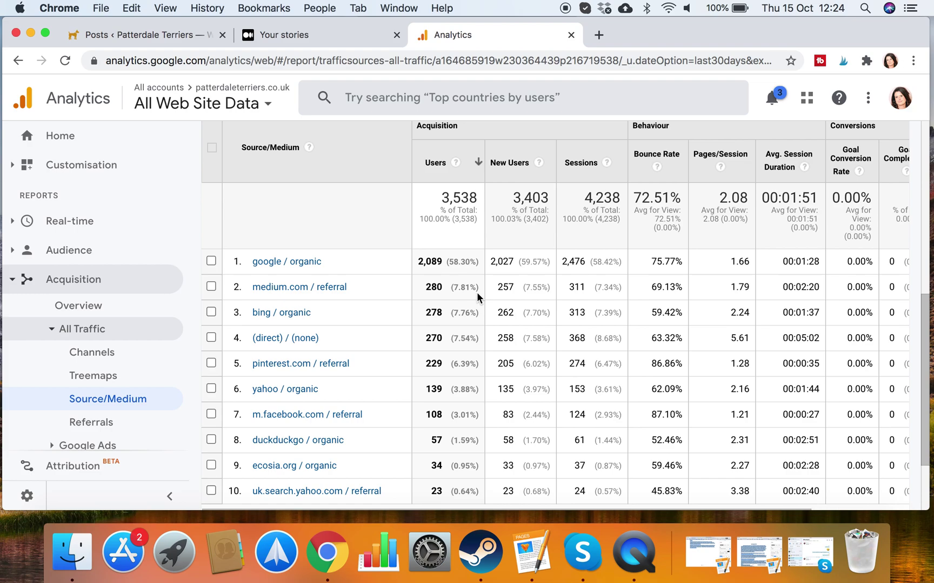
click(290, 36)
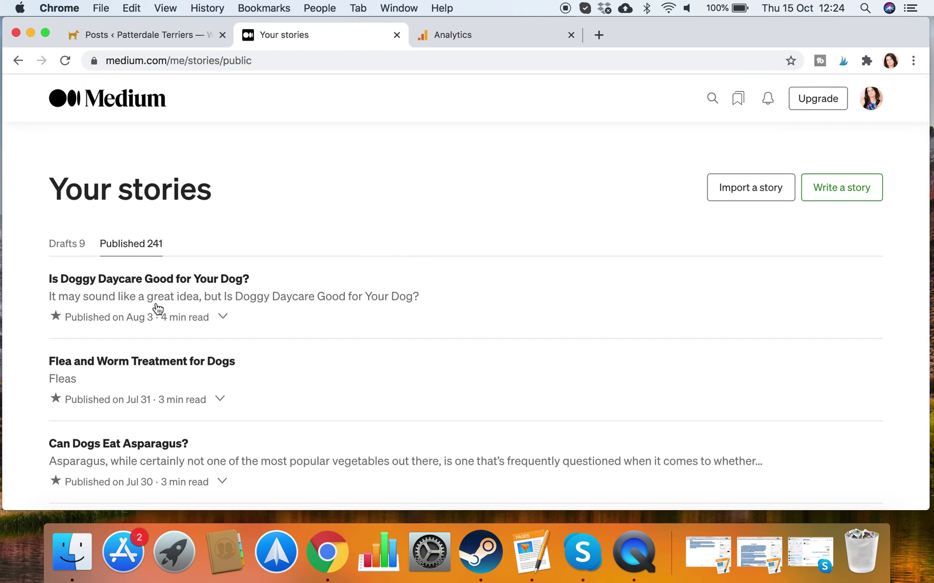
Start Import a story from Medium's Your stories page.
mouse_move(134, 318)
scroll(471, 402, down, 2)
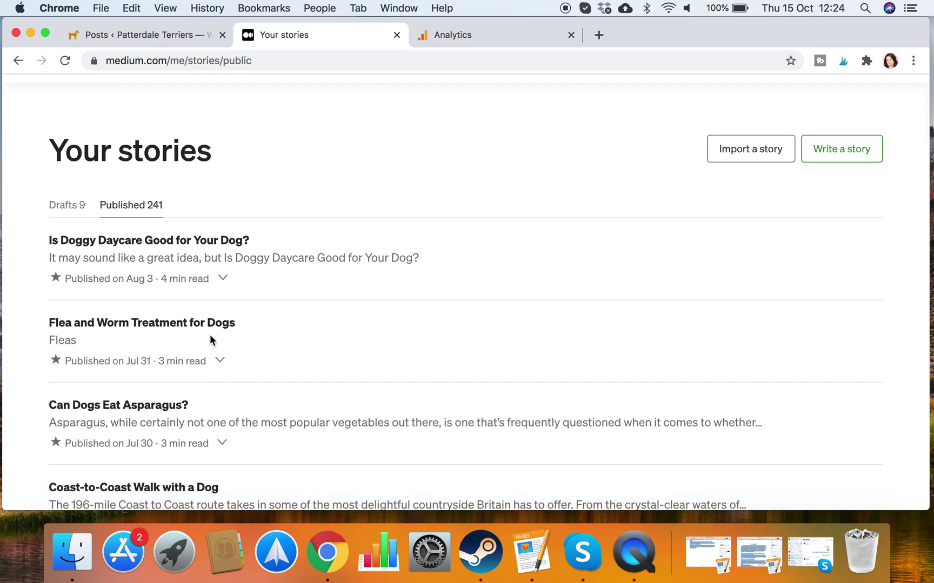
scroll(411, 284, up, 1)
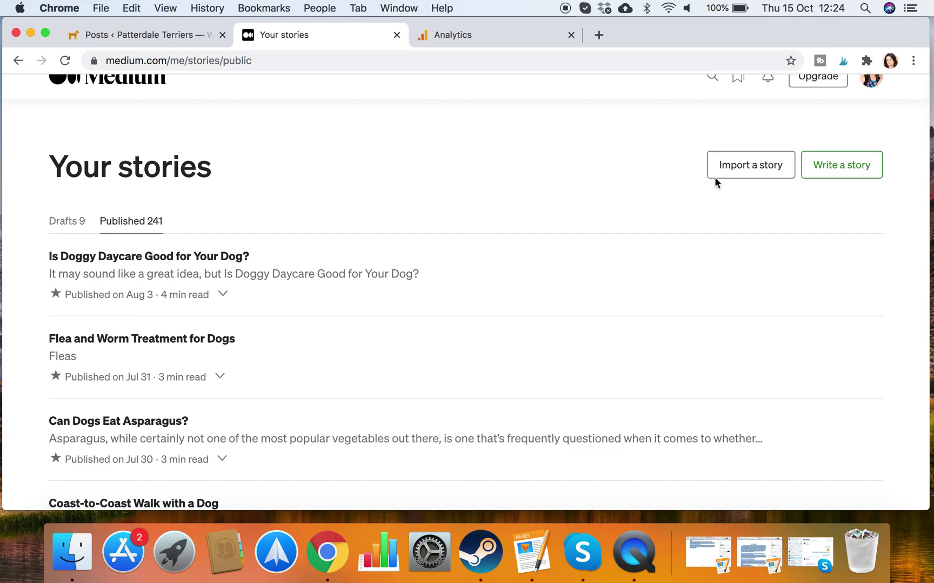
click(749, 170)
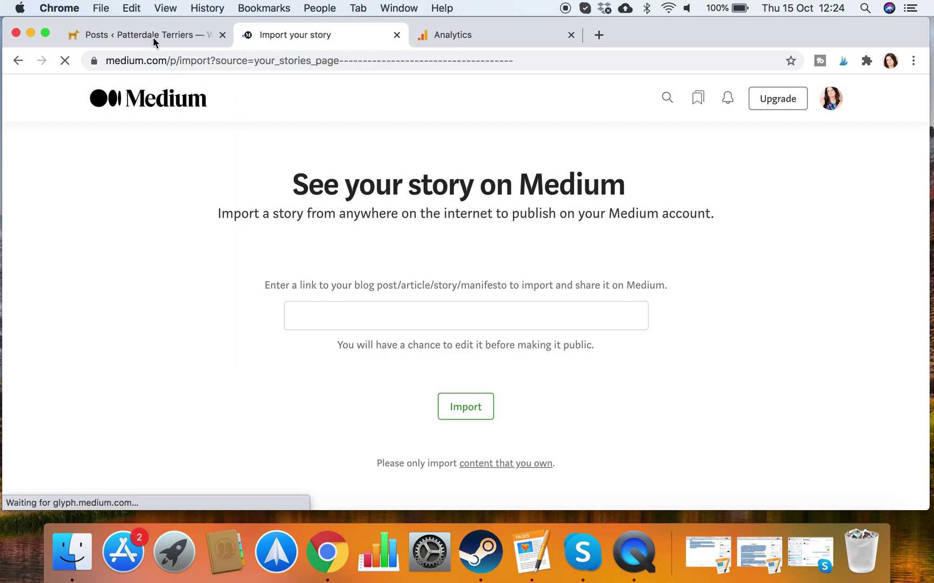
Scroll the WordPress published posts list down to the Woof and Brew post.
click(151, 36)
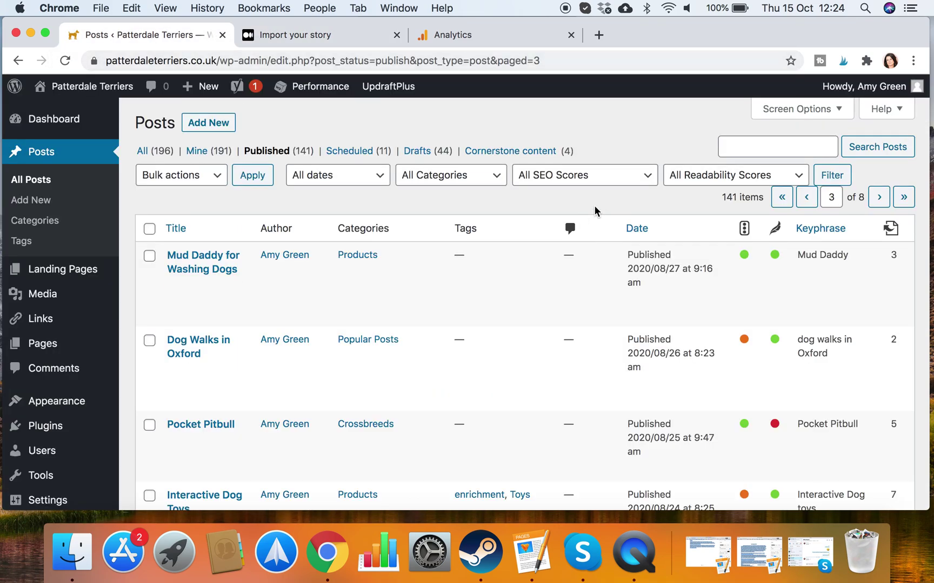
scroll(489, 371, down, 8)
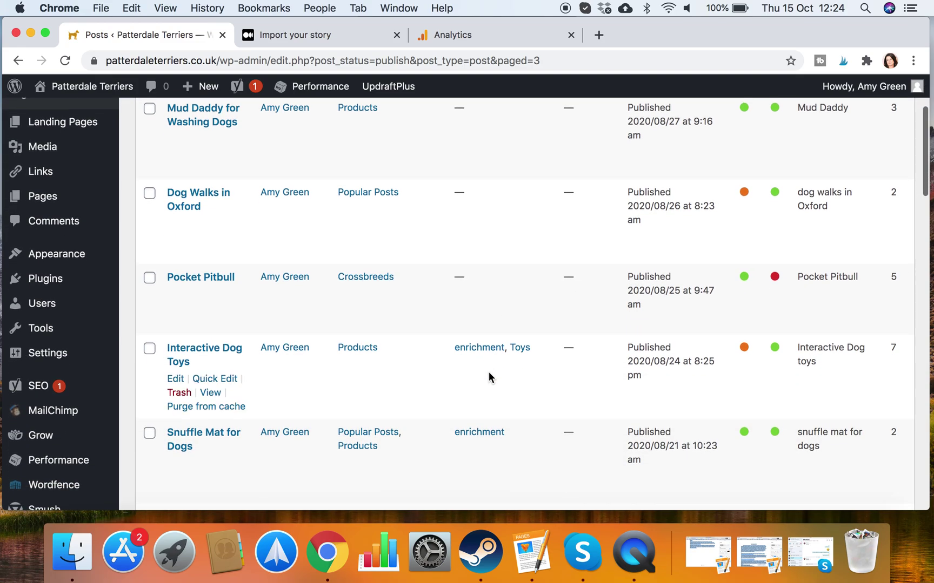
scroll(489, 374, down, 20)
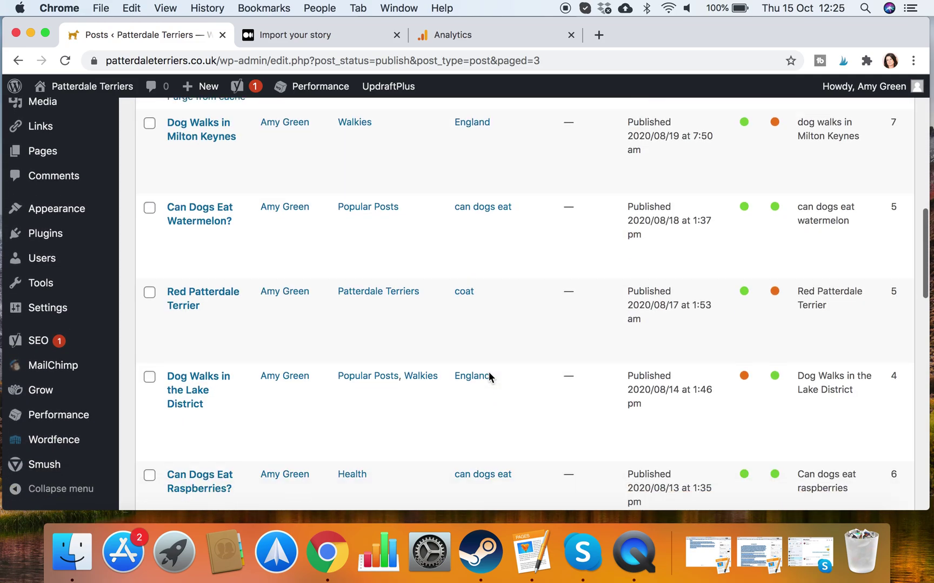
scroll(489, 372, down, 13)
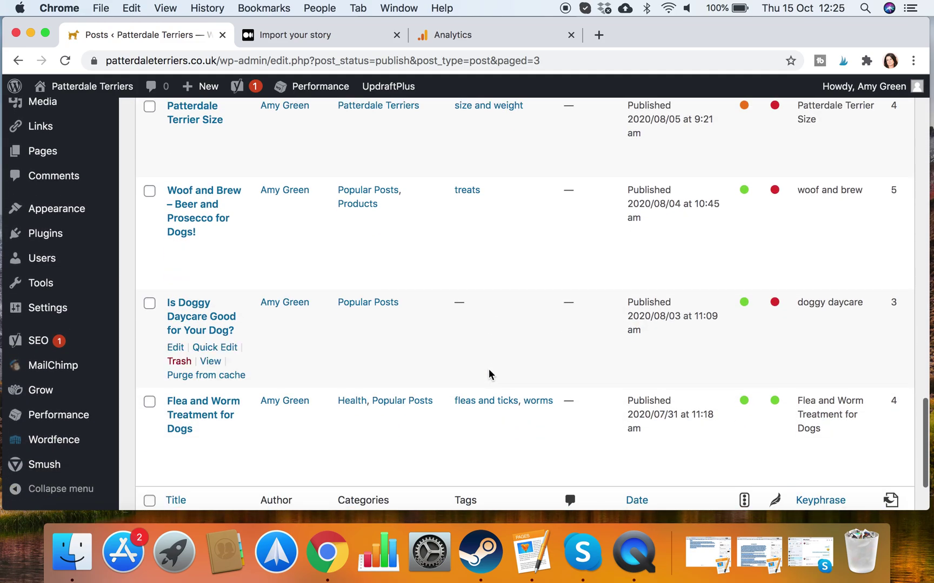
scroll(489, 369, down, 1)
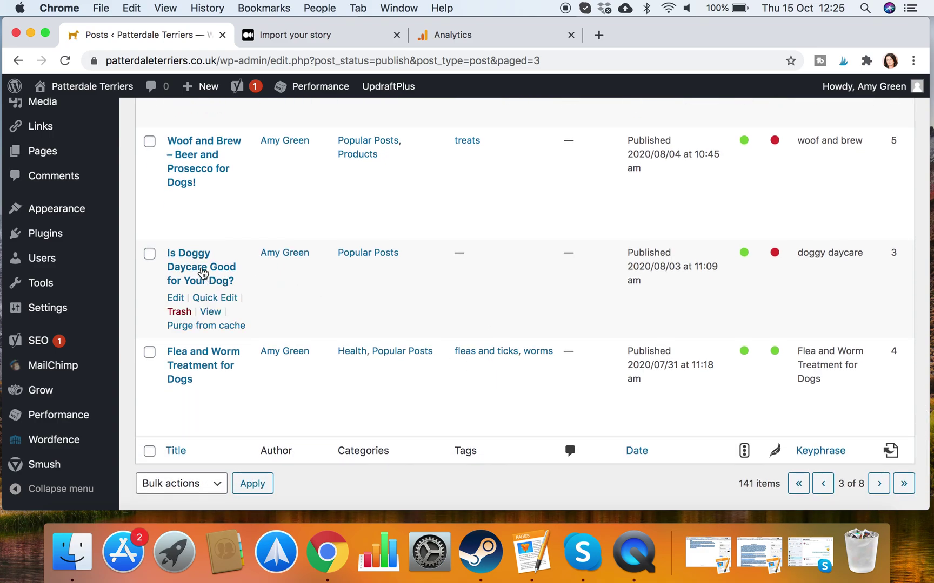
scroll(352, 323, up, 3)
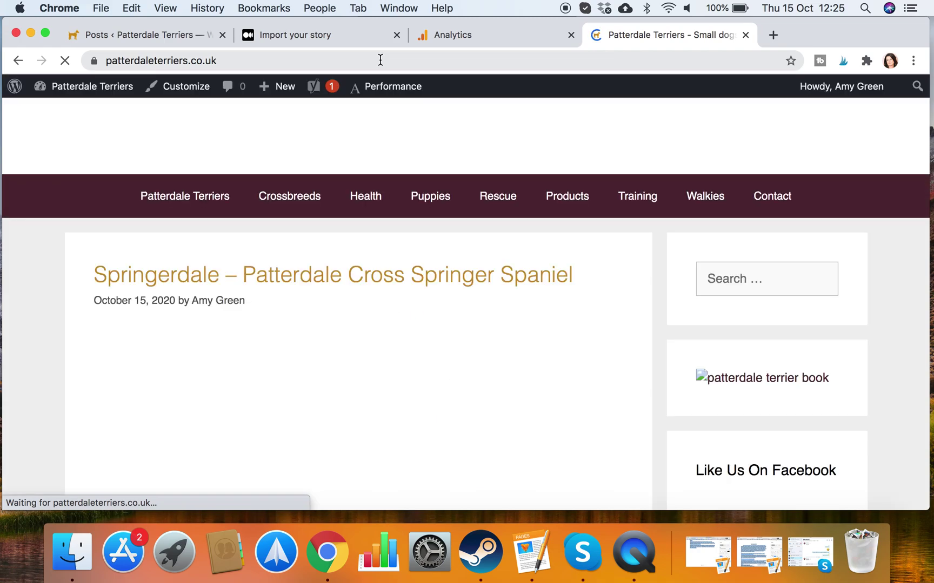
Search the site for 'woof and brew', open the post and select its URL.
click(734, 339)
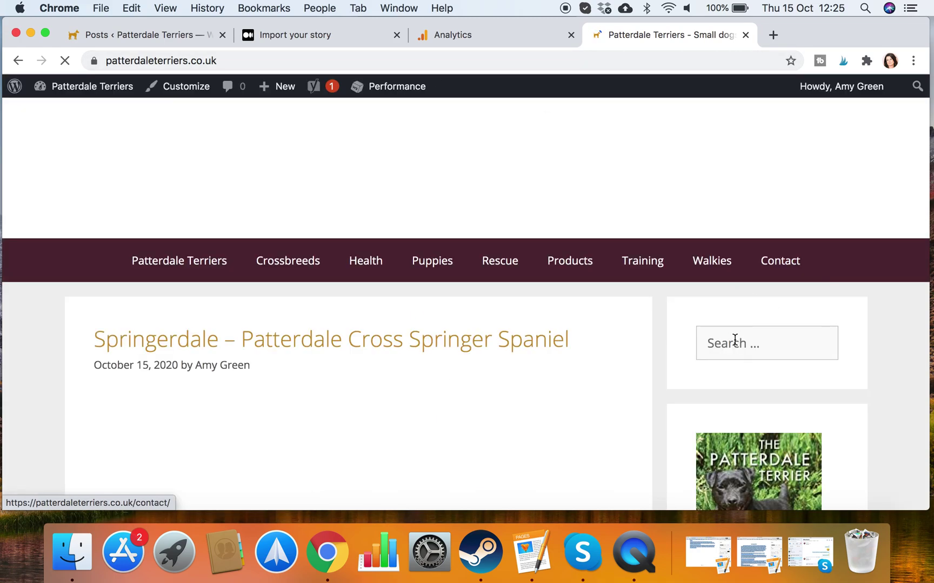
text(woof)
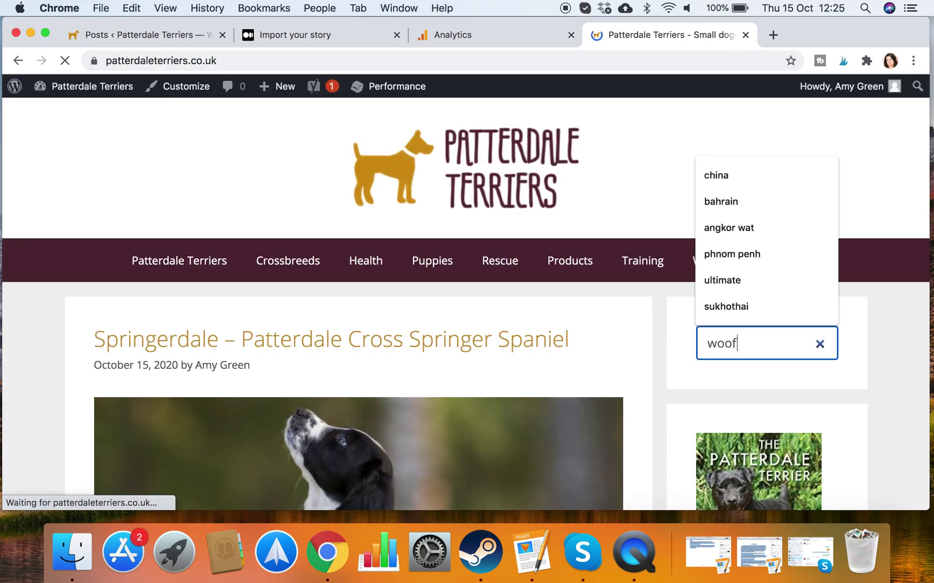
text( and brew a)
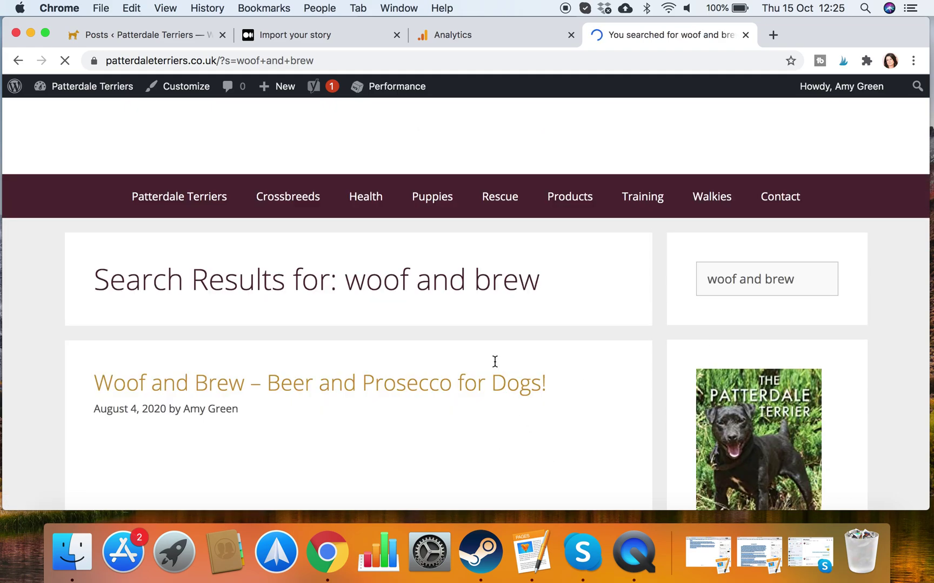
scroll(495, 362, down, 5)
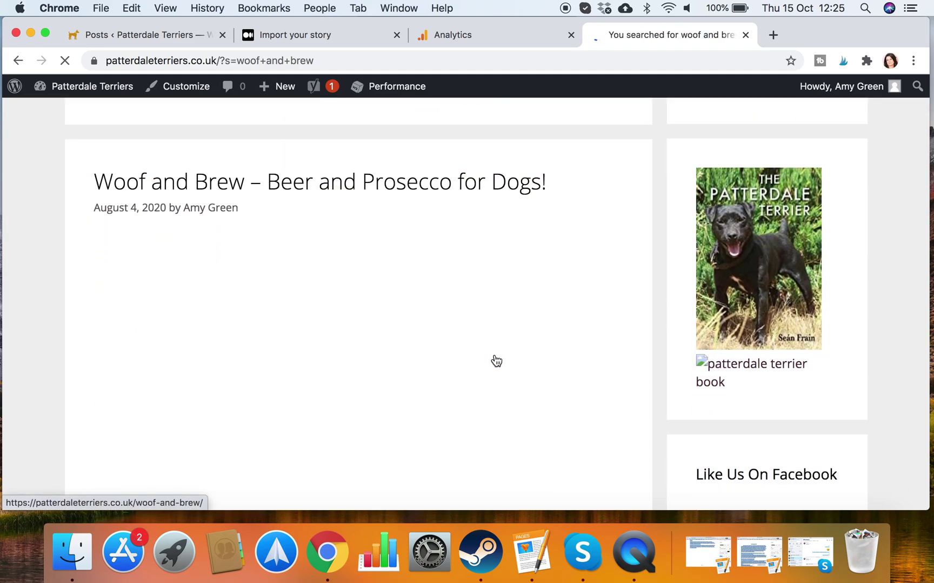
scroll(489, 303, down, 9)
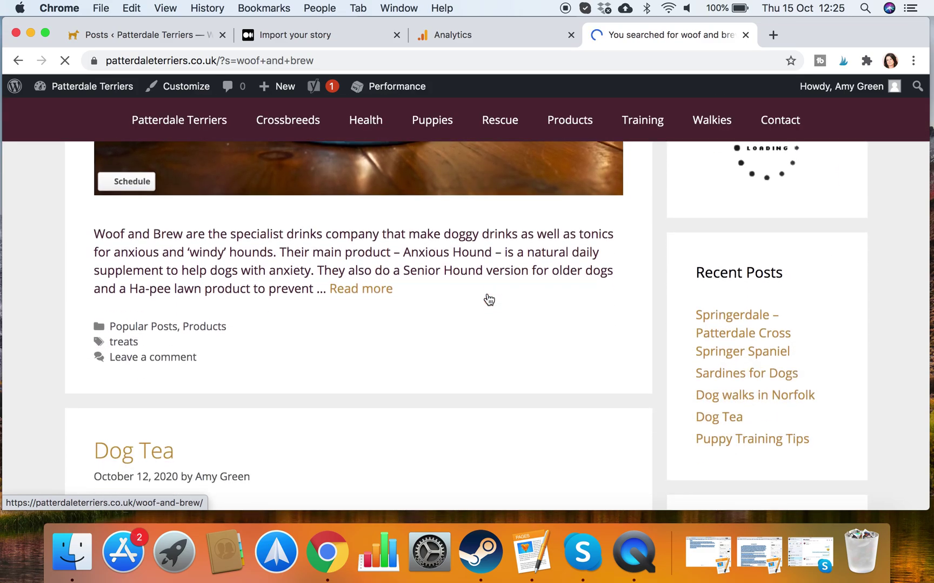
scroll(489, 300, up, 12)
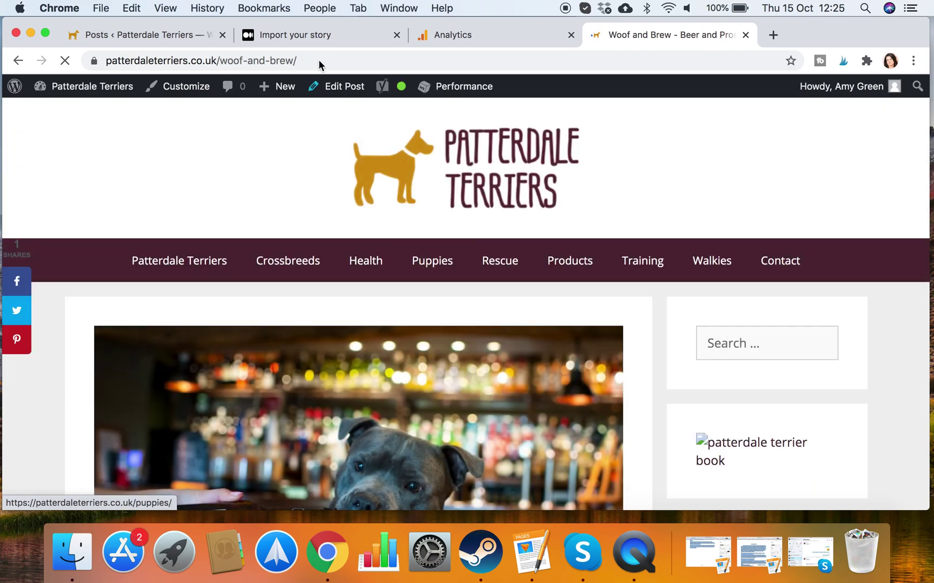
click(319, 62)
key(super+c)
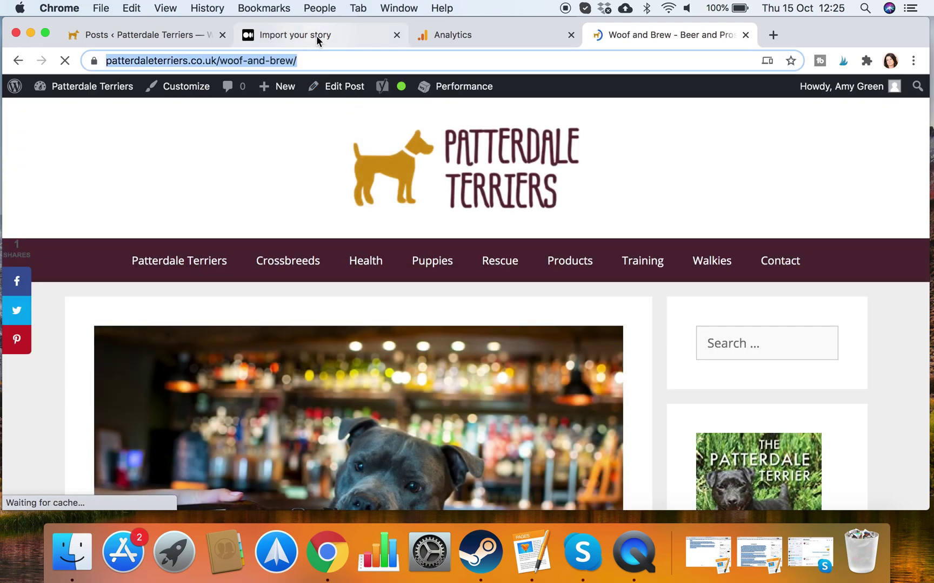
Paste the Woof and Brew post URL into Medium's import link field and import it.
click(316, 35)
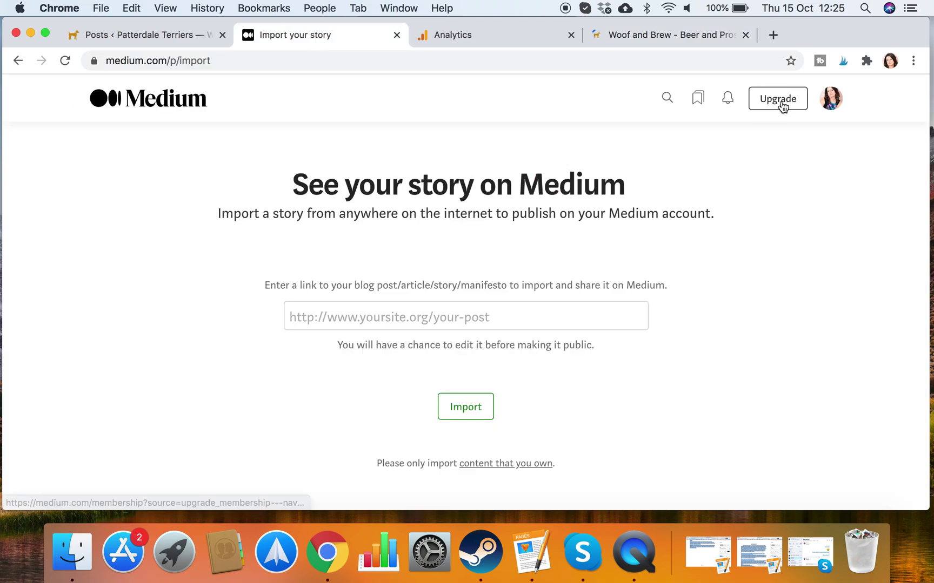
click(830, 98)
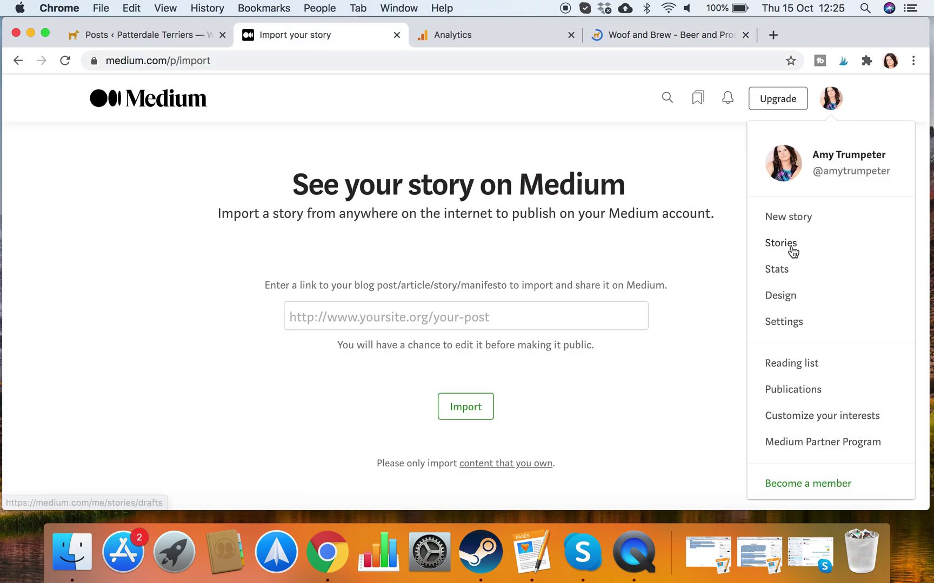
click(474, 309)
click(477, 322)
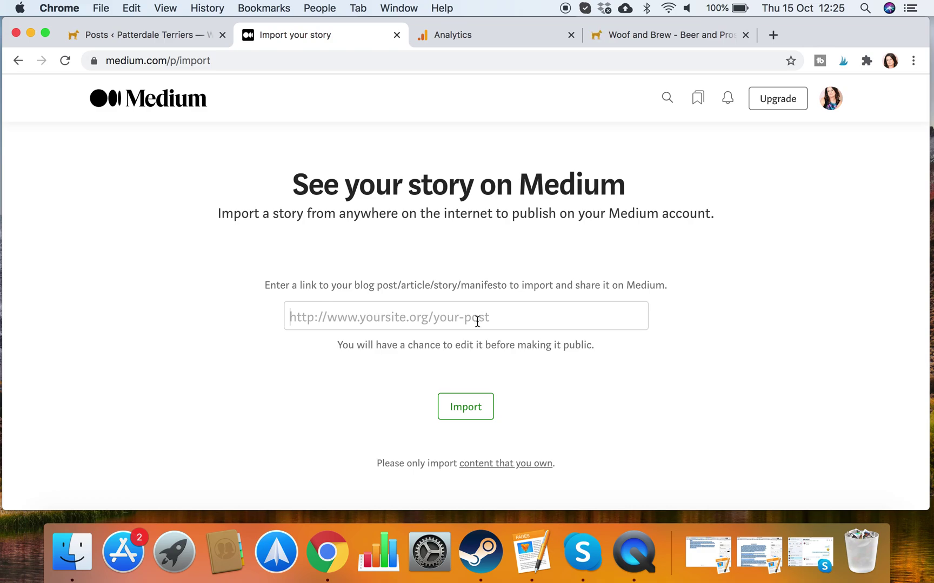
key(super+v)
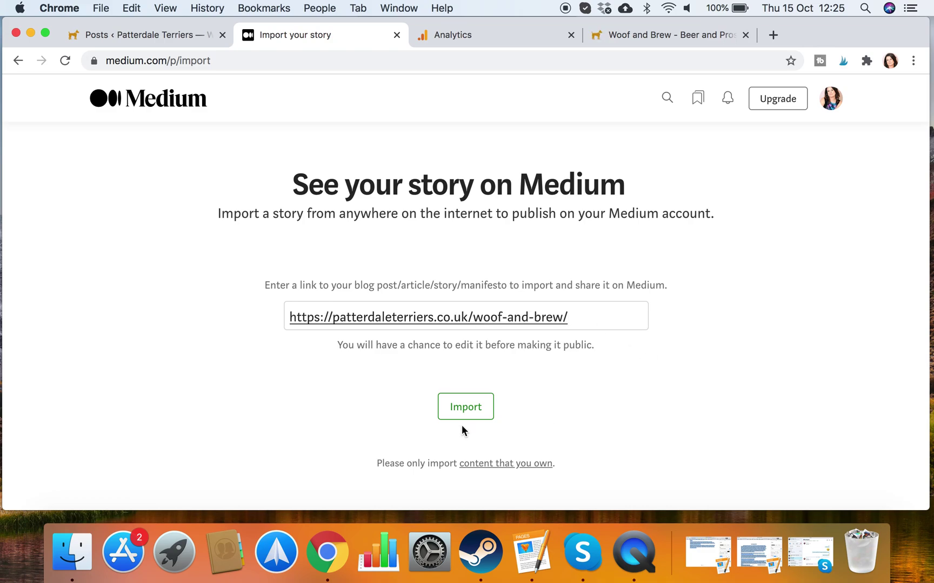
click(464, 415)
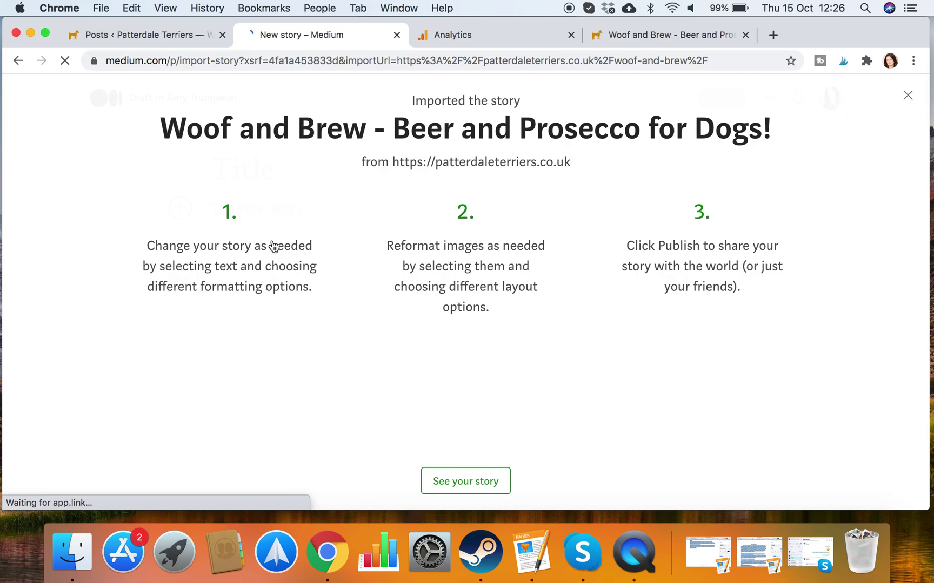
Open the imported draft, delete the Amazon affiliate disclaimer and add a line under the title.
click(468, 483)
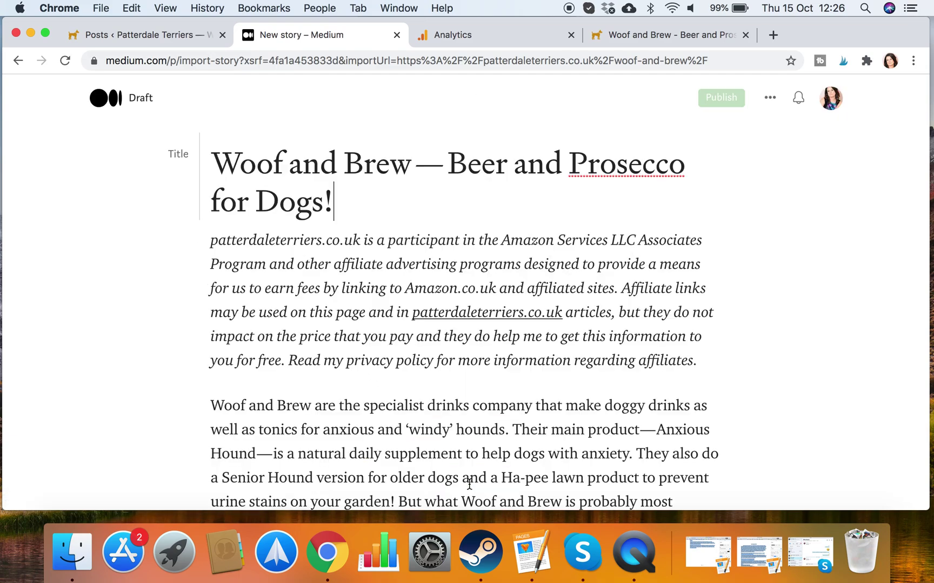
drag(700, 360, 203, 241)
key(BackSpace)
key(BackSpace)
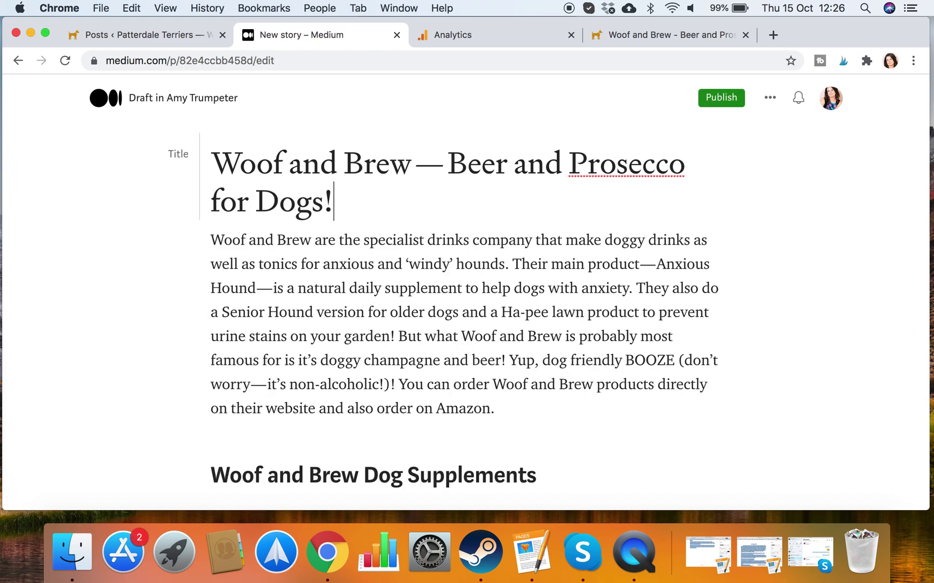
key(Return)
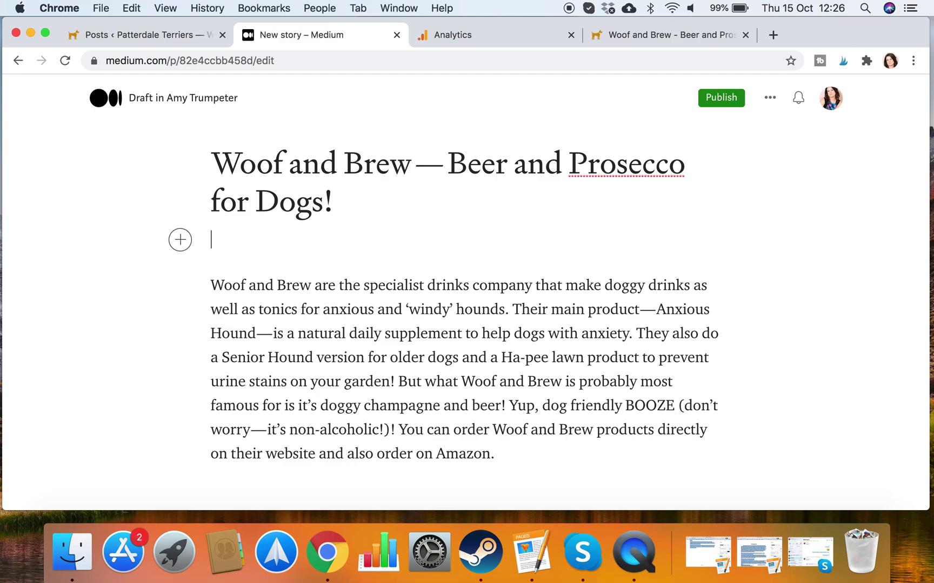
Delete the blank lines between headings, below Anxious Hound Tonic and under Senior Hound.
scroll(642, 407, down, 5)
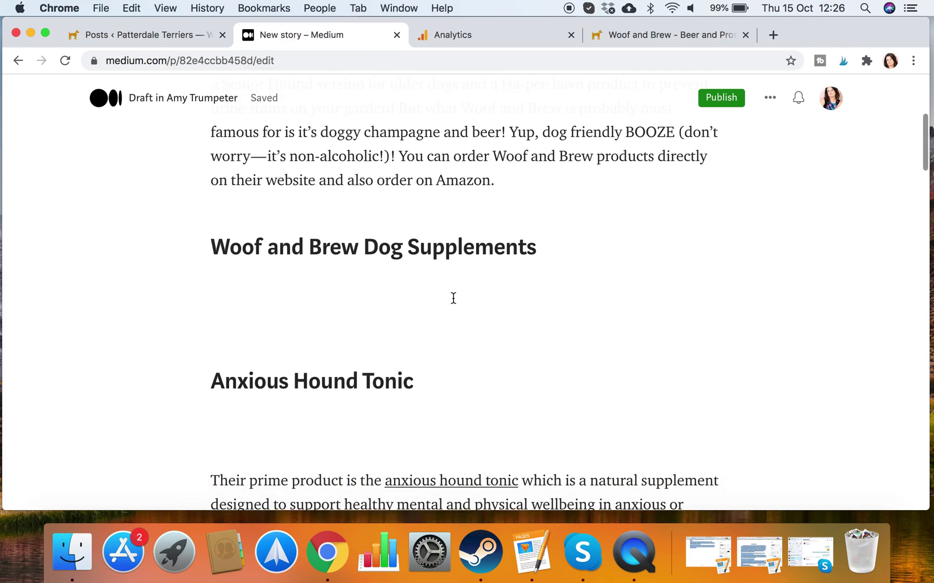
click(450, 305)
key(BackSpace)
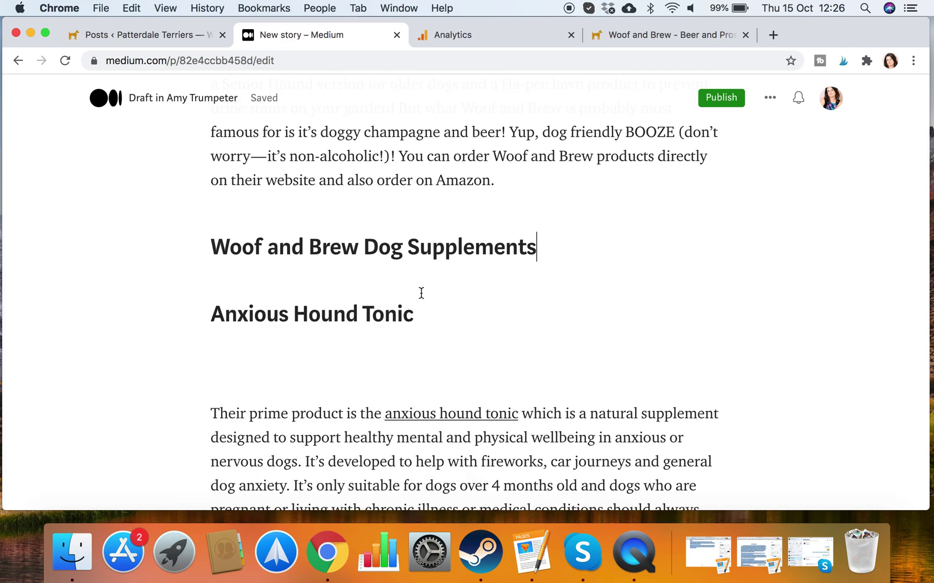
click(390, 385)
key(BackSpace)
scroll(484, 394, down, 1)
scroll(484, 395, down, 6)
click(391, 371)
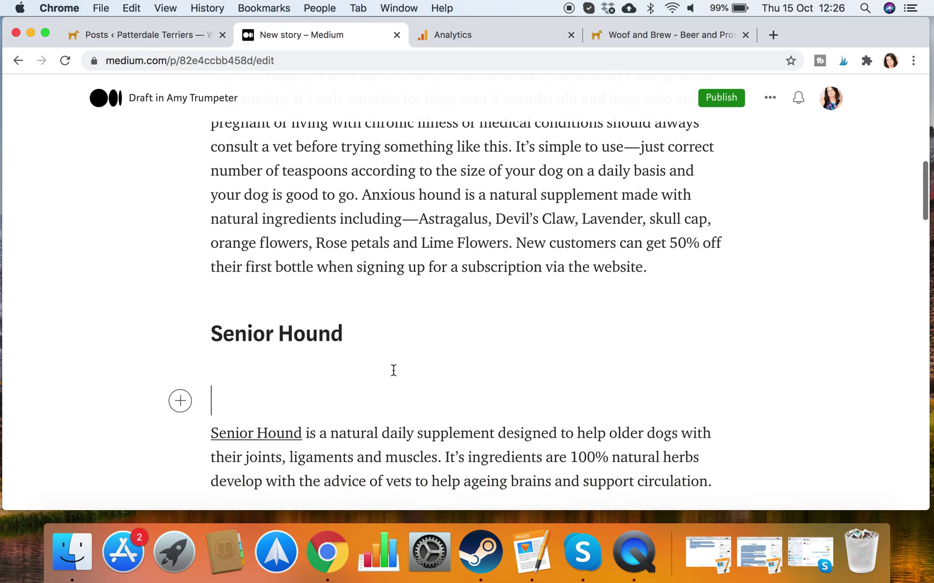
key(BackSpace)
Remove the empty lines below Windy Hound, Ha-Pee Lawns and the drinks-for-dogs heading.
scroll(391, 371, down, 2)
scroll(304, 339, down, 3)
click(304, 340)
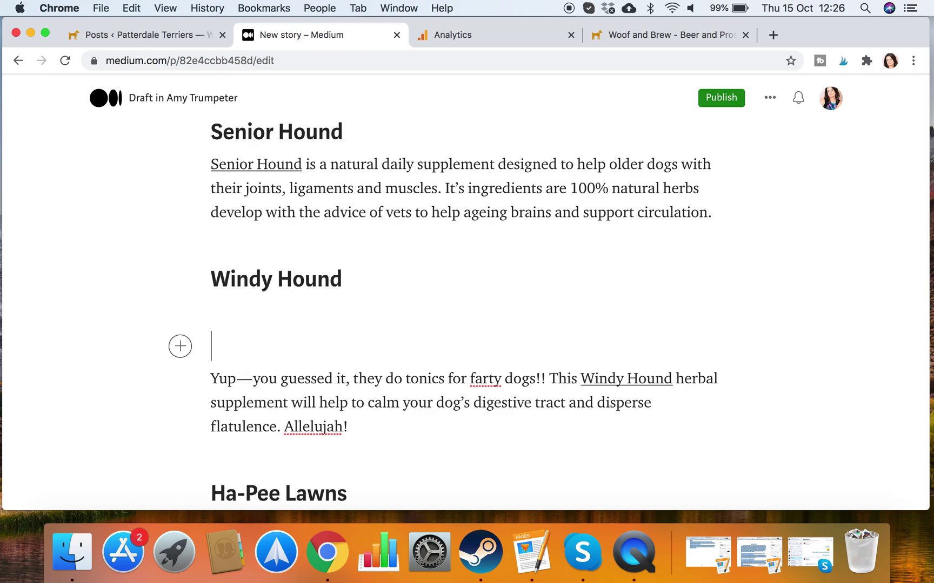
key(BackSpace)
scroll(266, 343, down, 4)
click(267, 343)
key(BackSpace)
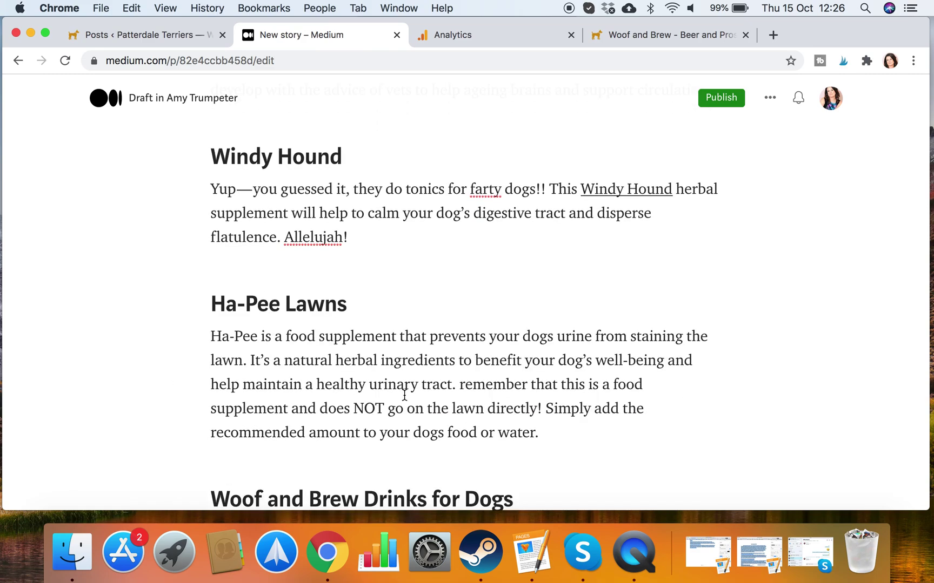
scroll(406, 389, down, 5)
click(361, 301)
key(BackSpace)
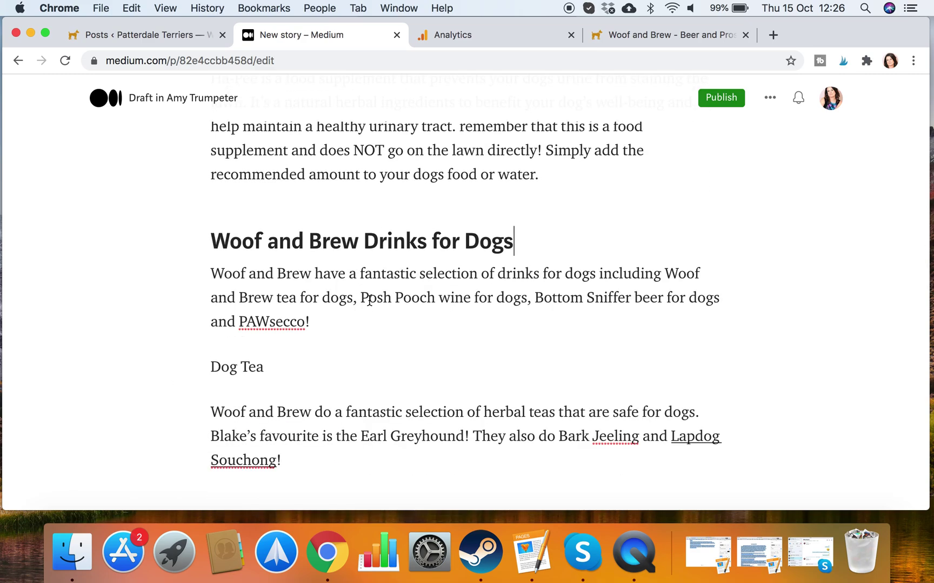
scroll(361, 300, down, 3)
Make Dog Tea, Wine for Dogs and Beer for Dogs subheadings; drop the blank line after Souchong.
triple_click(260, 281)
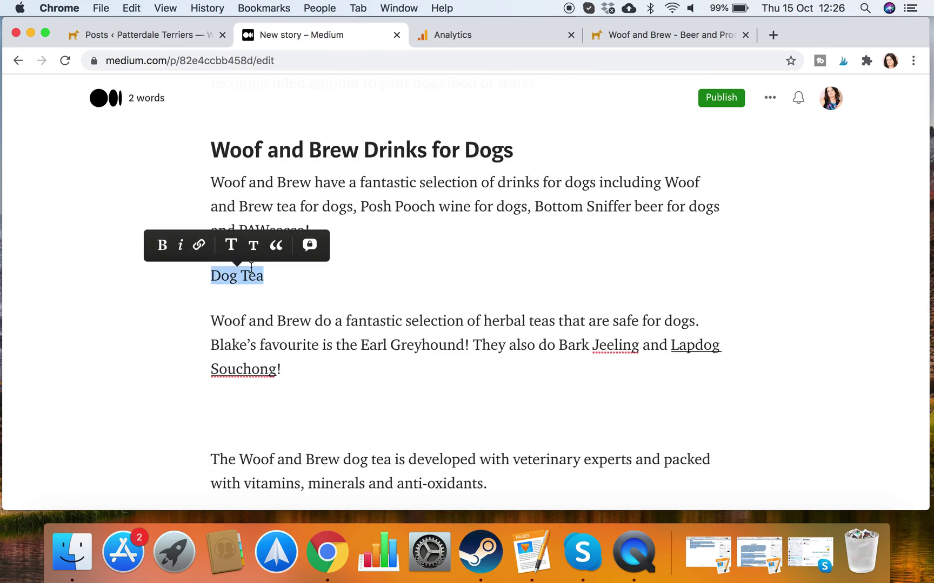
click(255, 245)
click(300, 376)
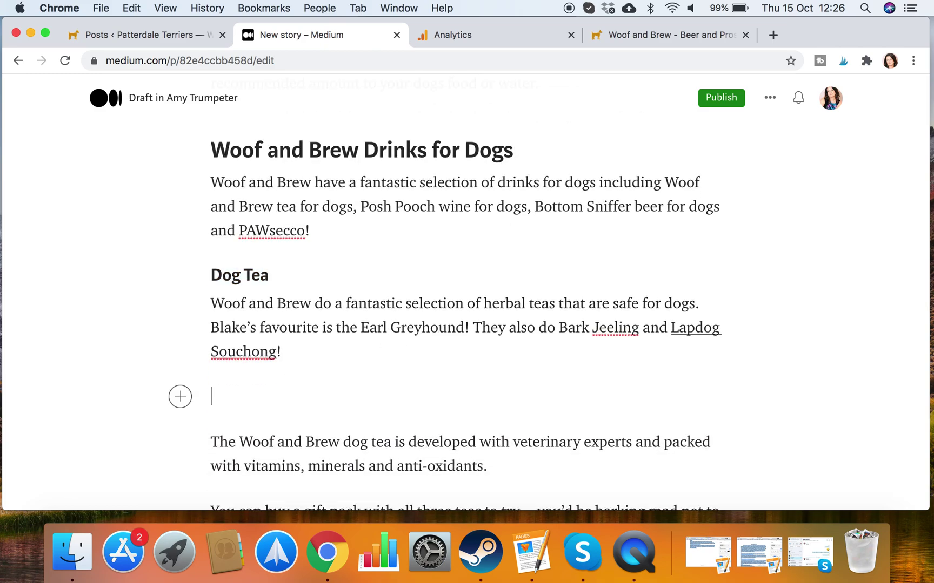
key(BackSpace)
scroll(427, 453, down, 6)
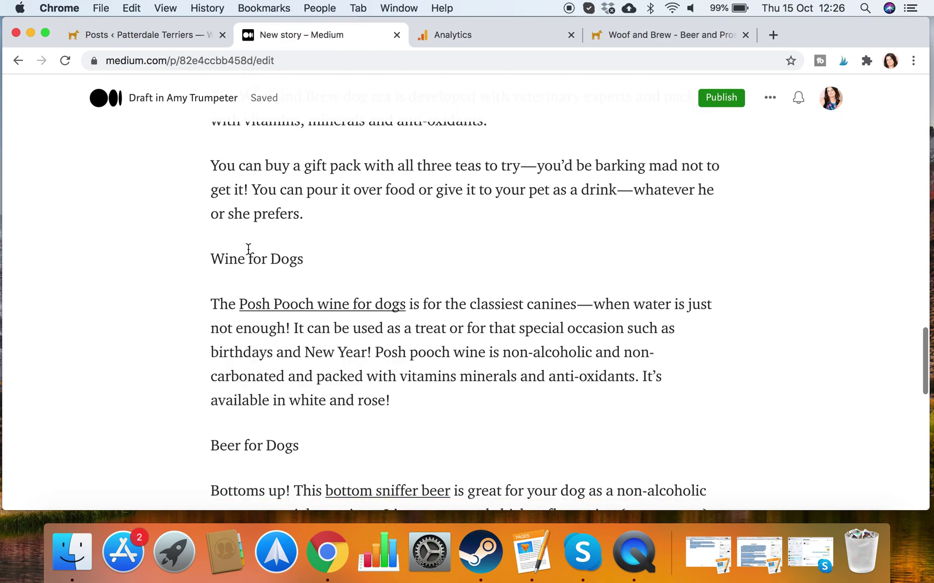
triple_click(246, 253)
click(279, 226)
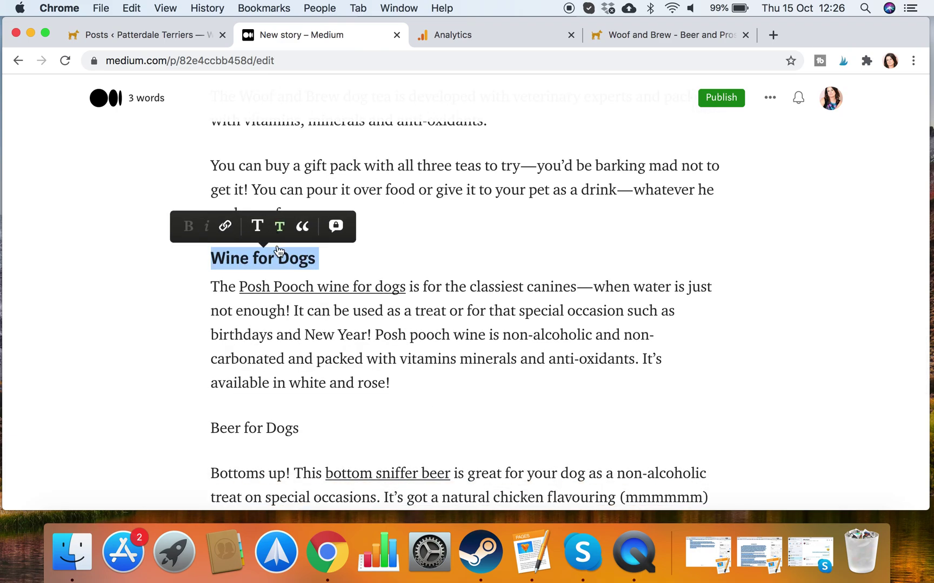
triple_click(276, 428)
click(272, 398)
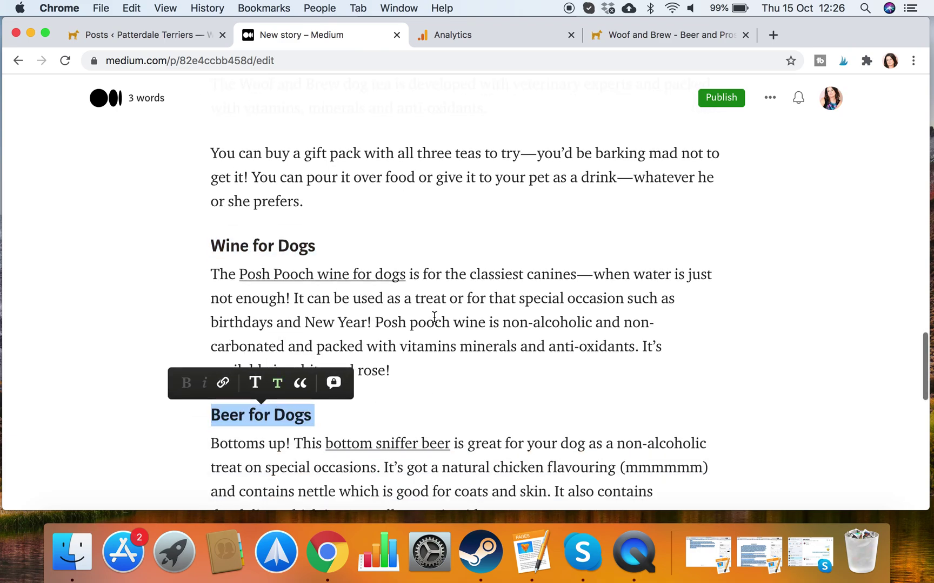
click(604, 254)
Turn Pawsecco into a subheading and scroll through the draft to review it.
scroll(604, 253, down, 3)
scroll(603, 253, down, 3)
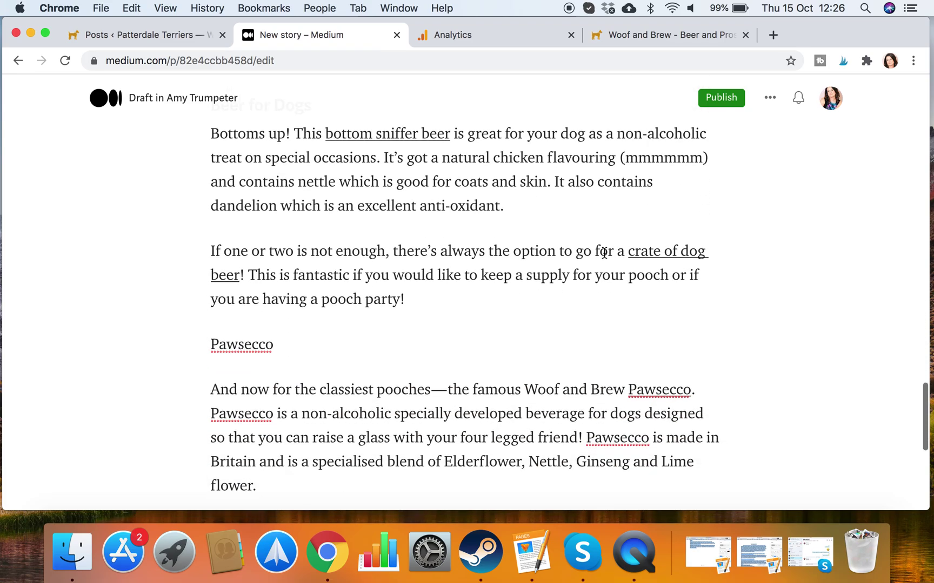
double_click(265, 346)
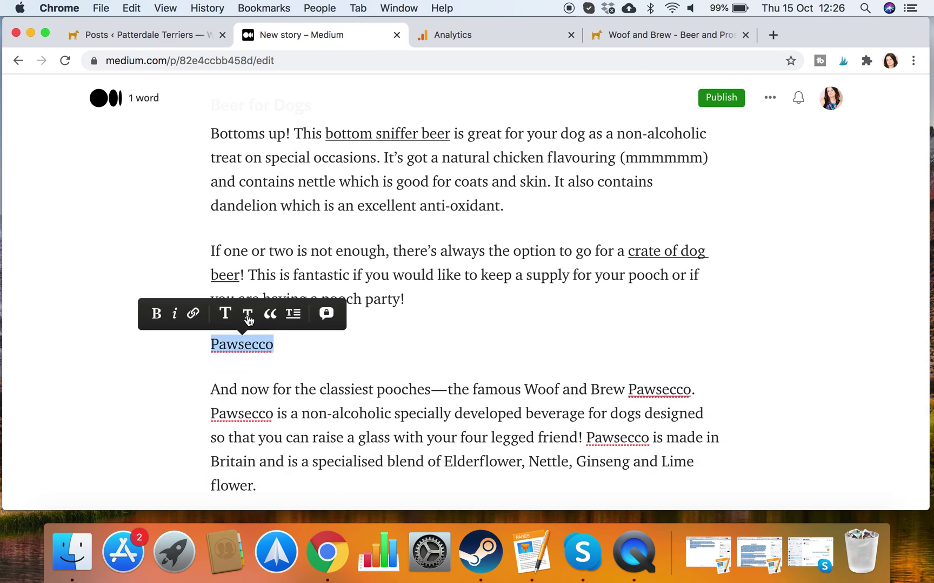
click(251, 323)
scroll(405, 420, down, 5)
scroll(405, 419, down, 2)
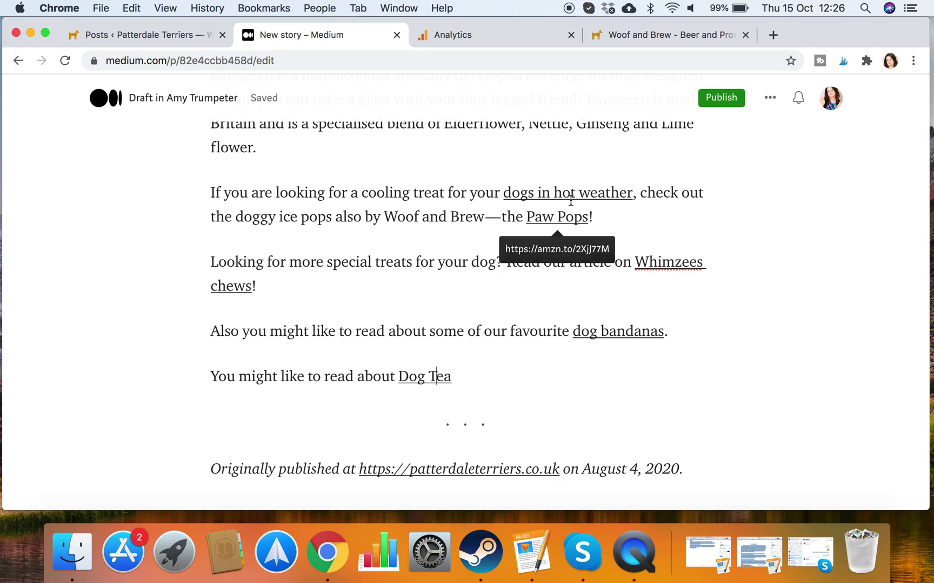
scroll(344, 215, up, 15)
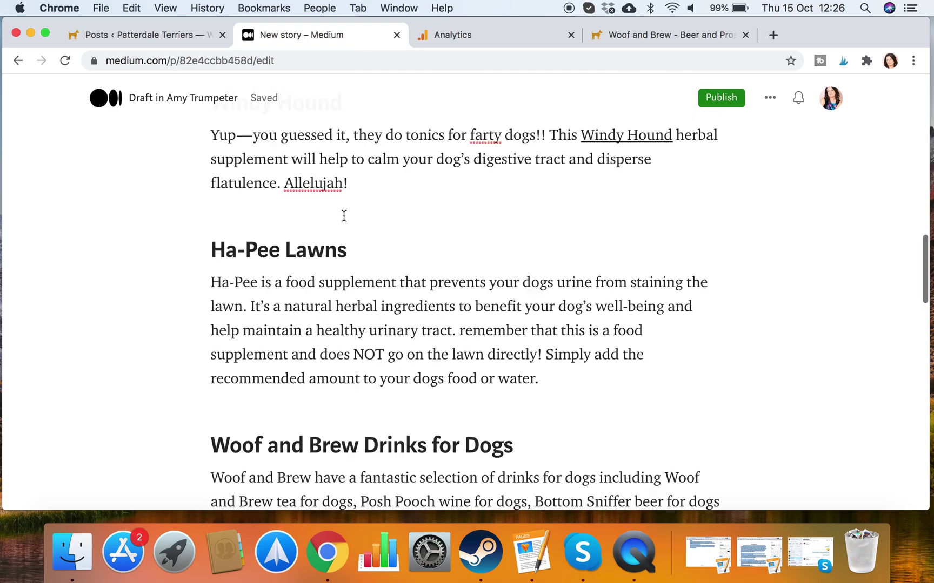
scroll(343, 215, up, 20)
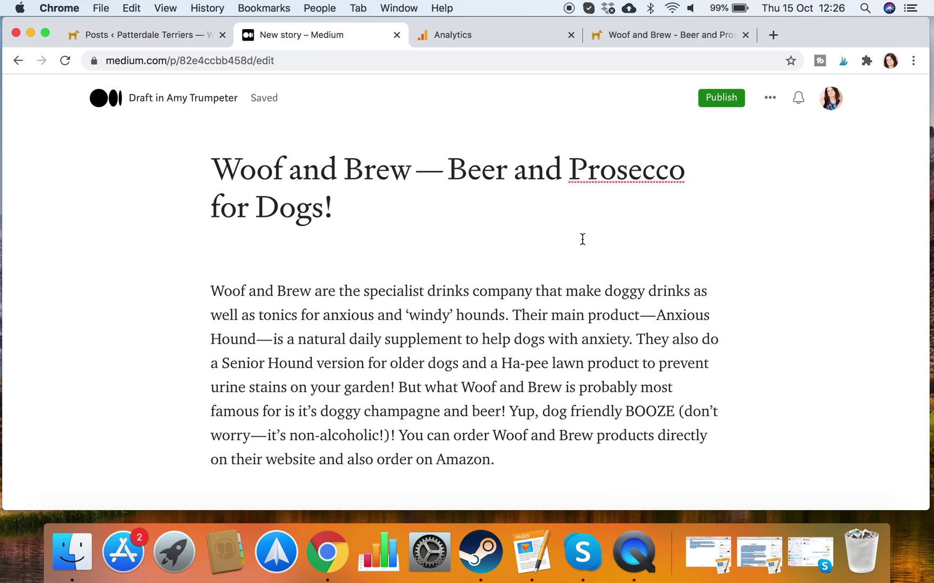
scroll(582, 238, down, 8)
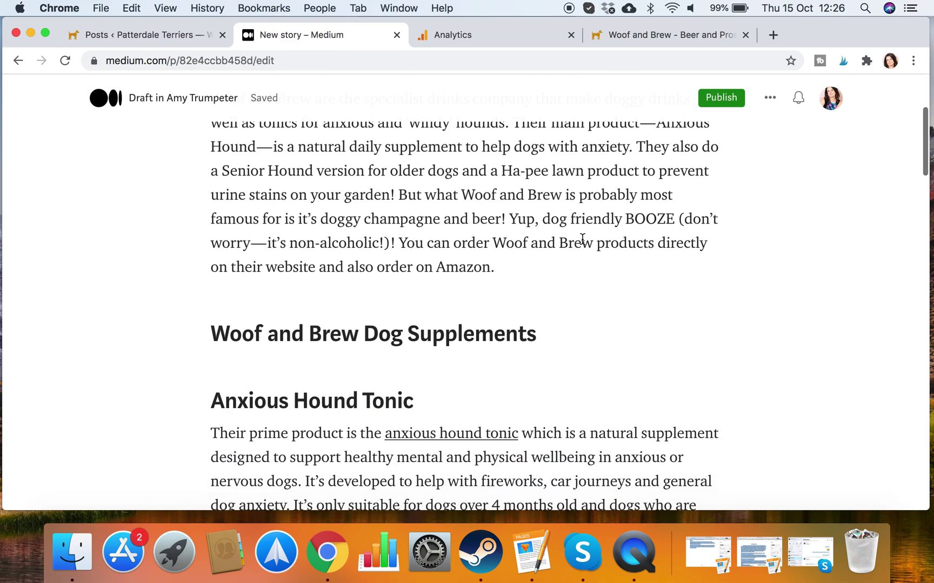
scroll(582, 239, up, 2)
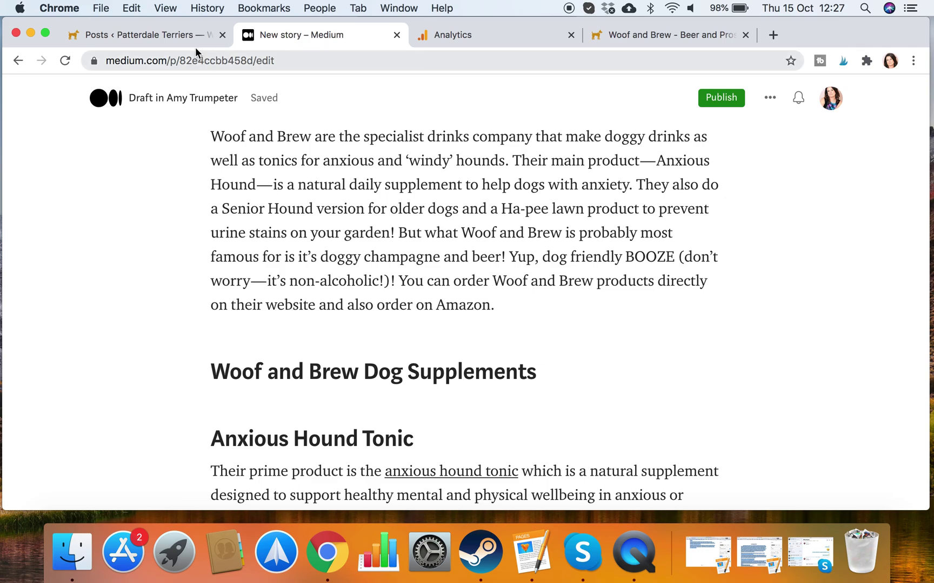
Copy the live Woof and Brew post's web address from WordPress, then return to Medium.
click(184, 36)
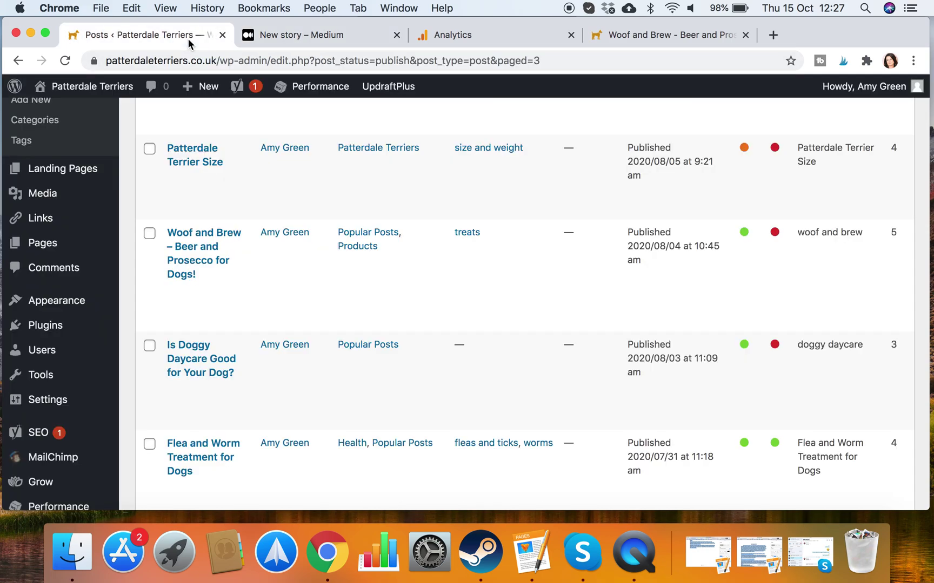
click(205, 243)
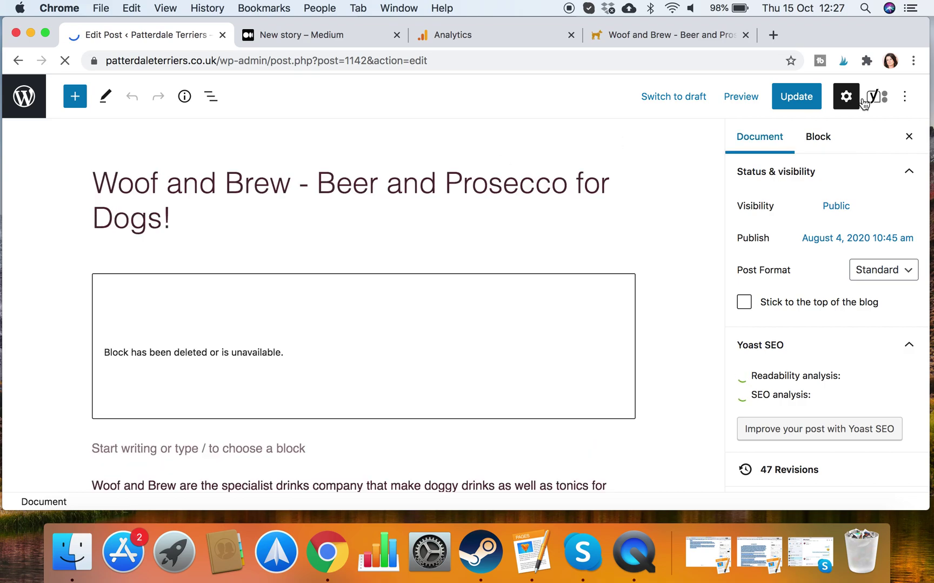
click(874, 102)
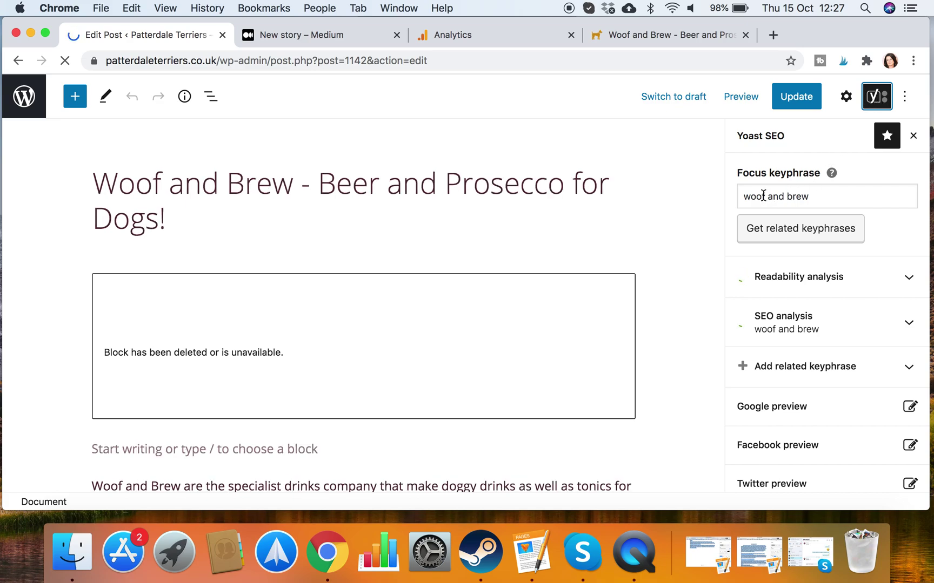
click(651, 42)
triple_click(263, 55)
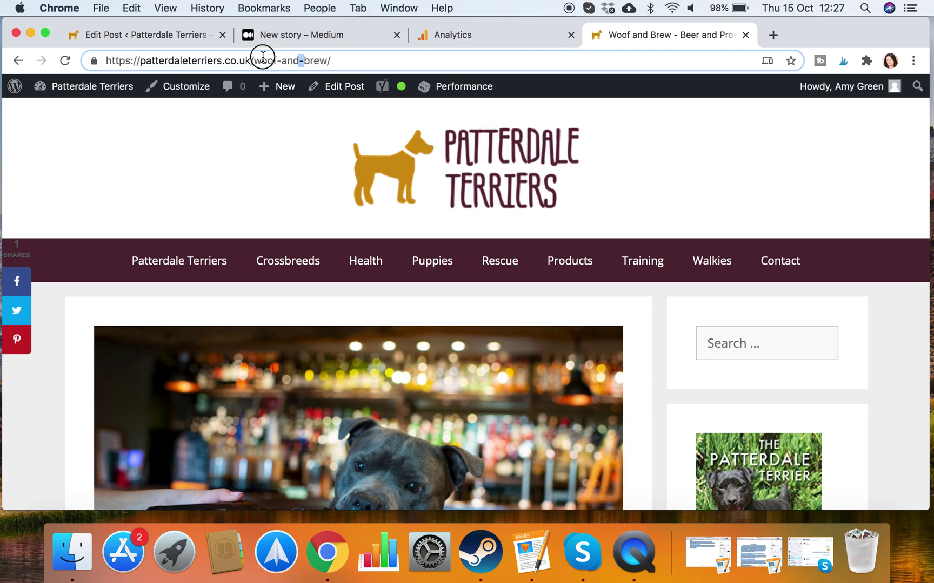
key(super+c)
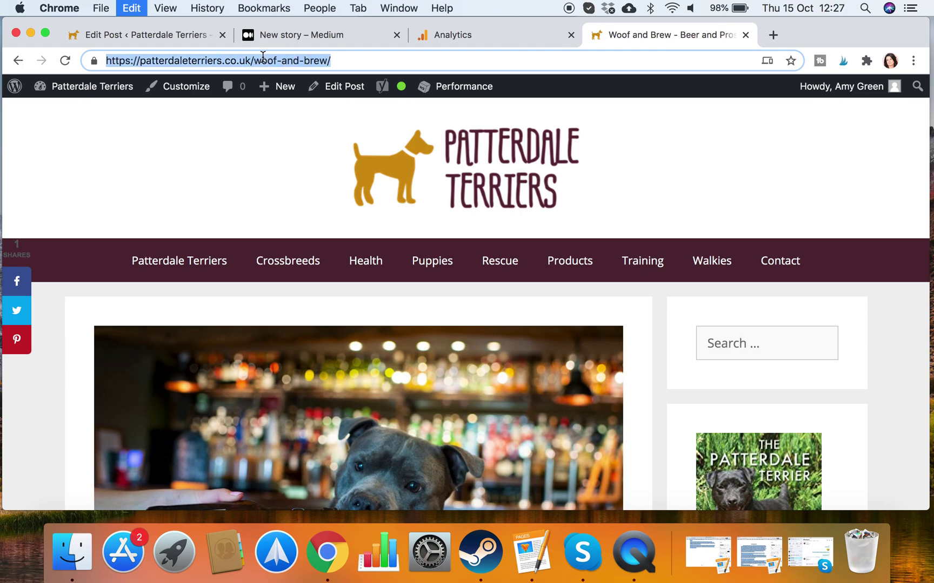
click(335, 41)
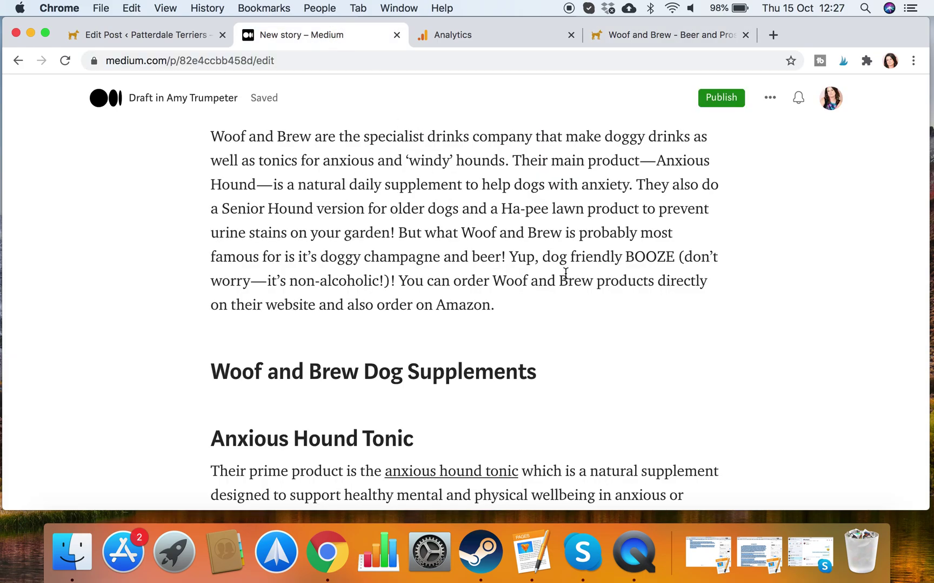
Link 'Woof and Brew' in the intro to the patterdaleterriers.co.uk/woof-and-brew/ post.
drag(495, 279, 592, 279)
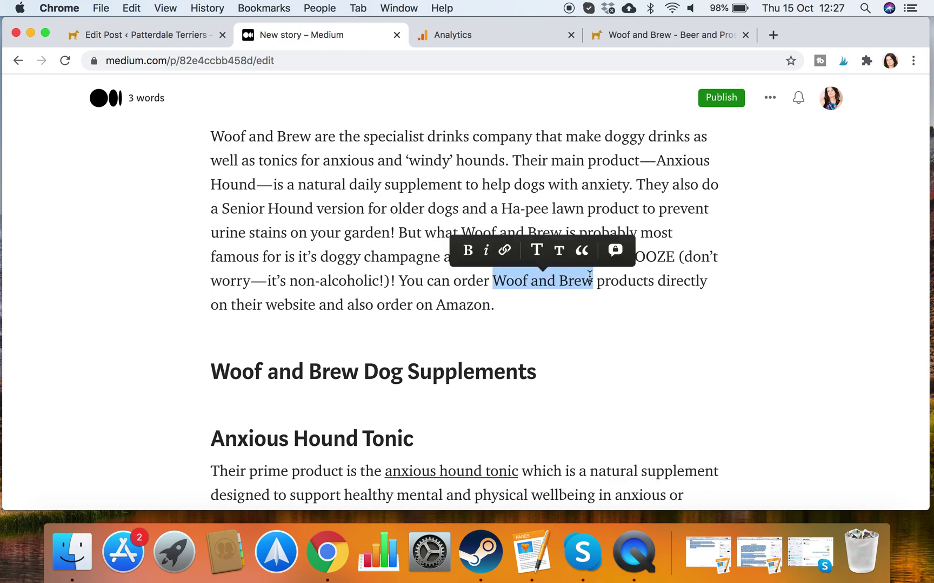
click(504, 249)
click(505, 247)
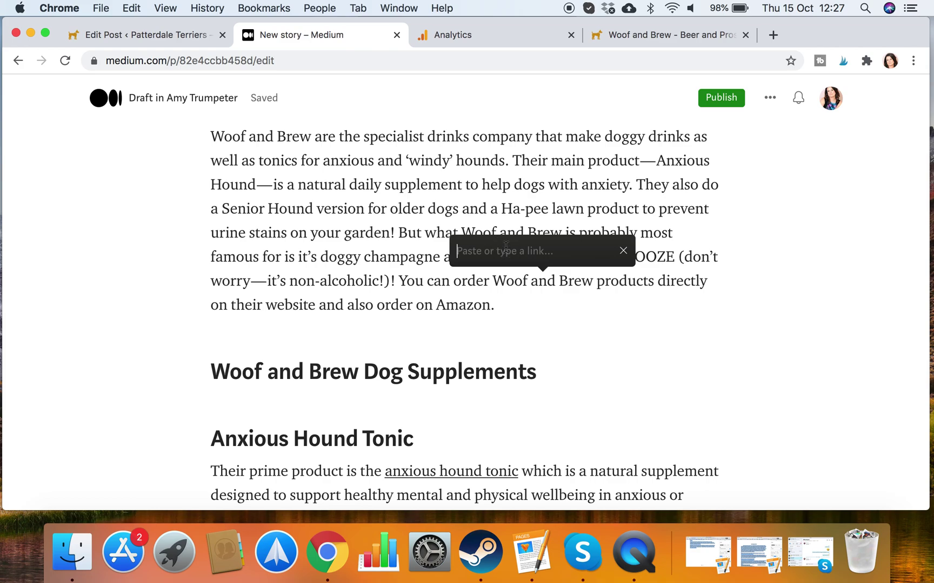
key(super+v)
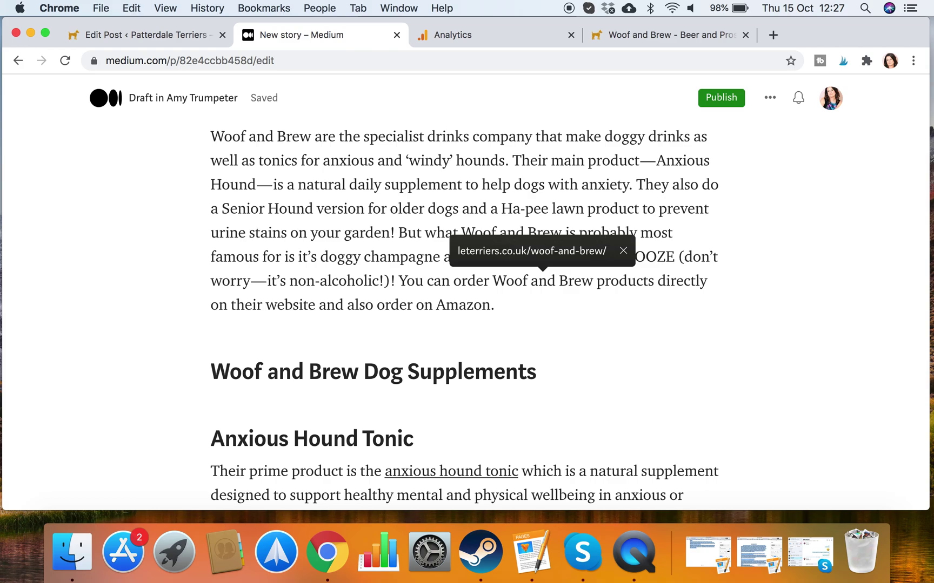
key(Return)
scroll(555, 227, up, 3)
scroll(554, 226, down, 3)
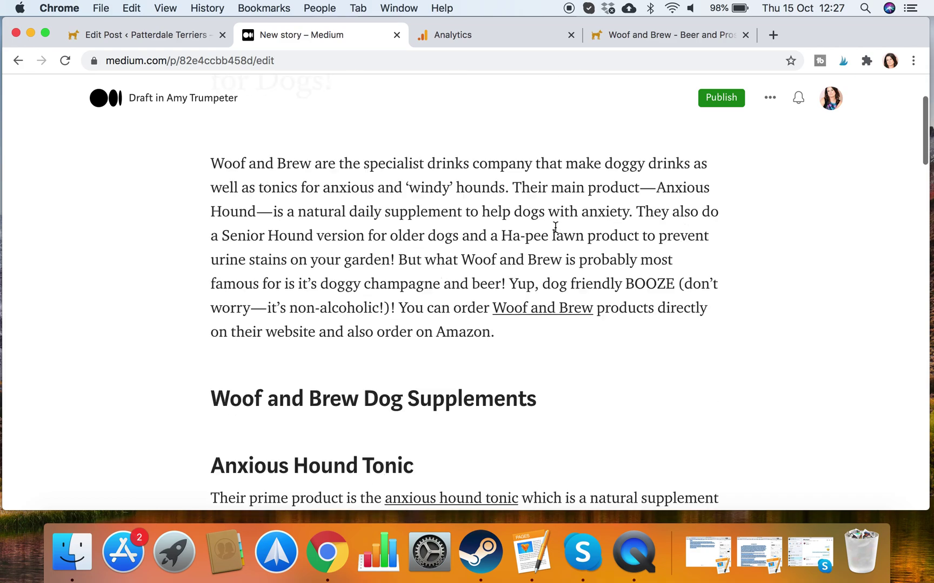
scroll(527, 270, up, 3)
click(533, 231)
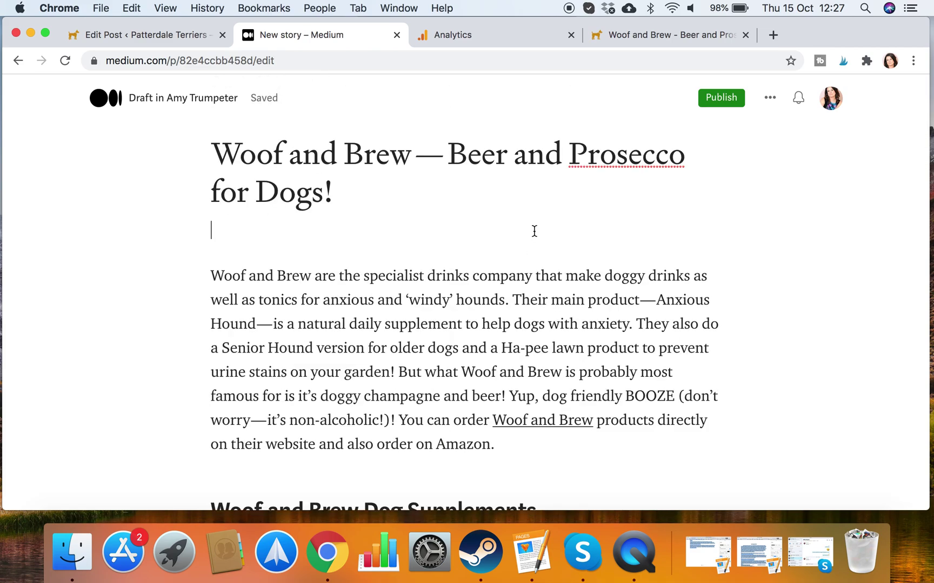
click(173, 229)
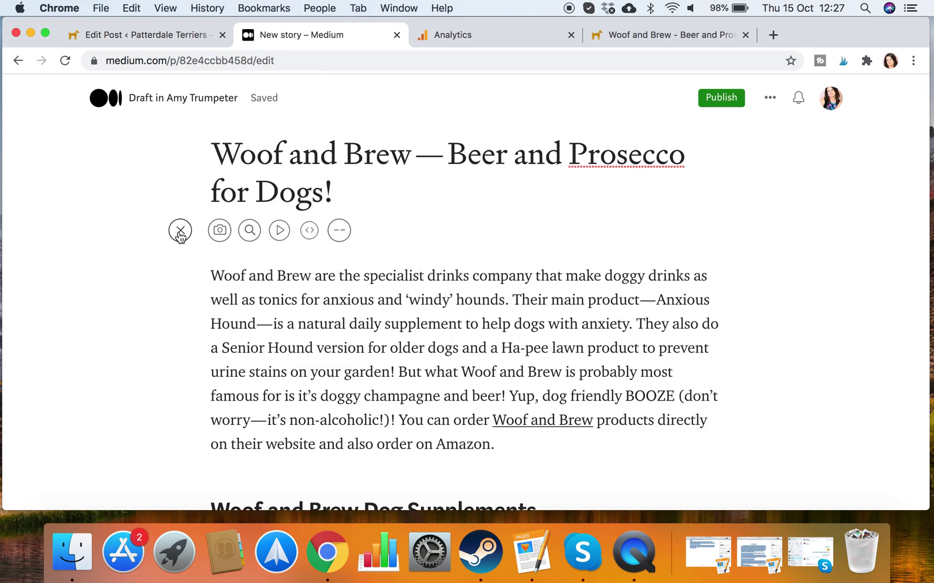
Insert 'woof and brew dog beer.png' from Google Drive's Blogging/Patterdale Terriers/Images/Products folder under the title.
click(220, 232)
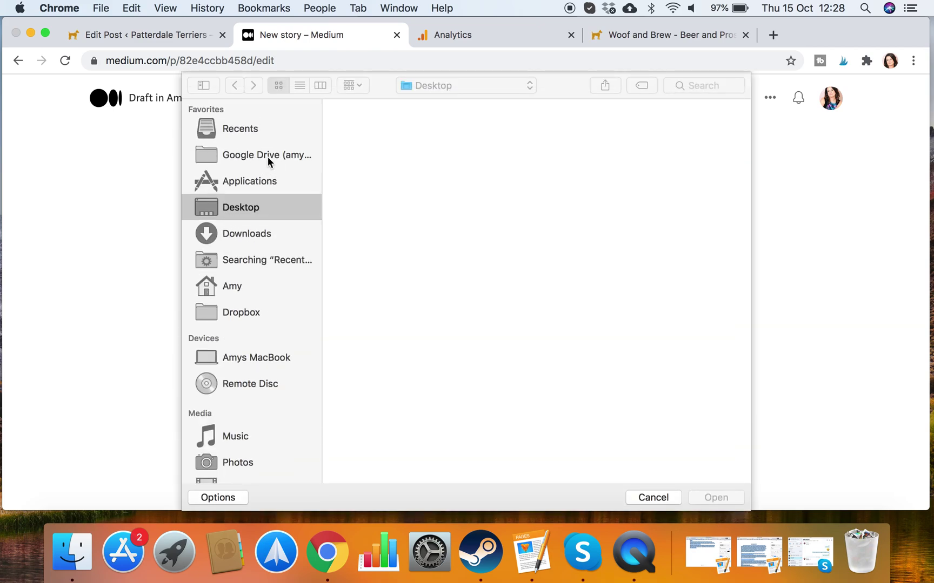
click(267, 156)
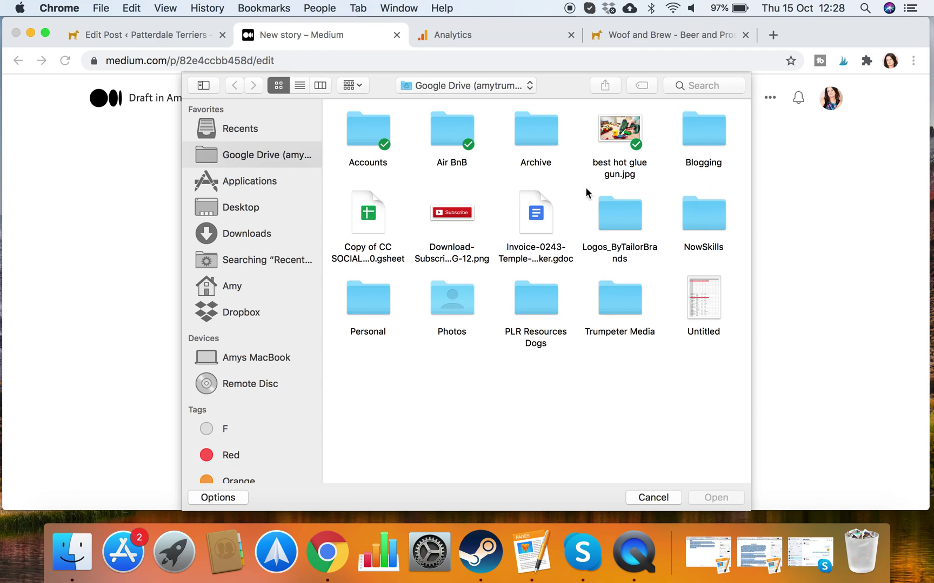
double_click(692, 137)
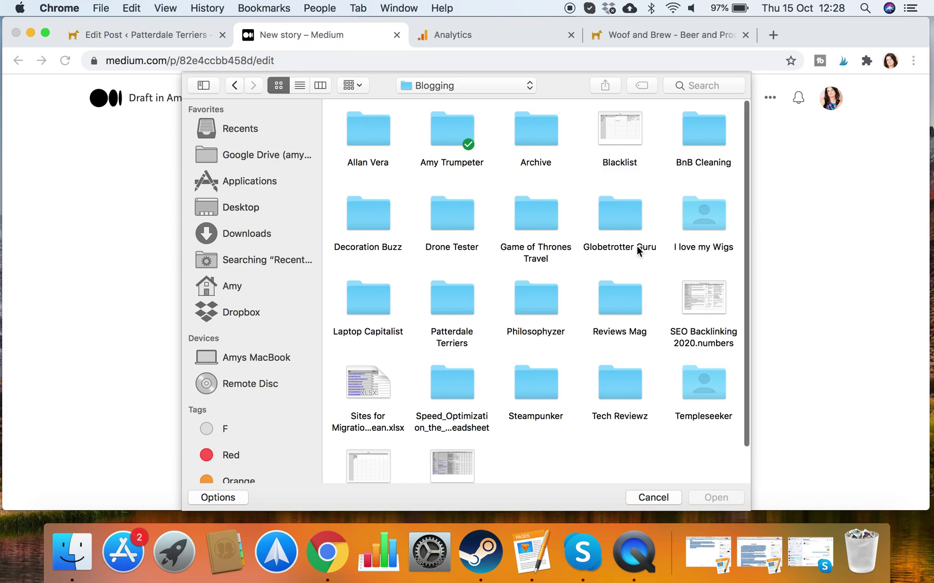
scroll(638, 251, down, 3)
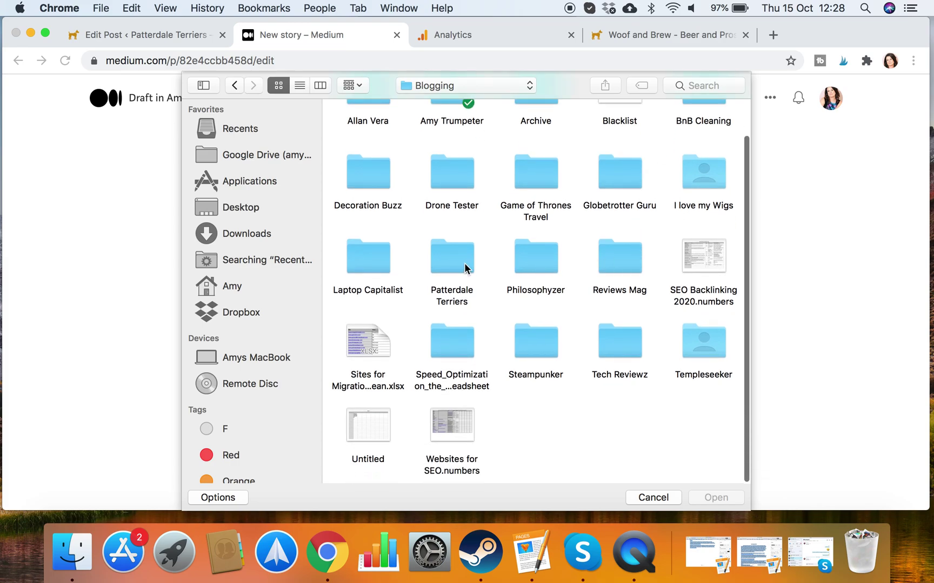
double_click(464, 267)
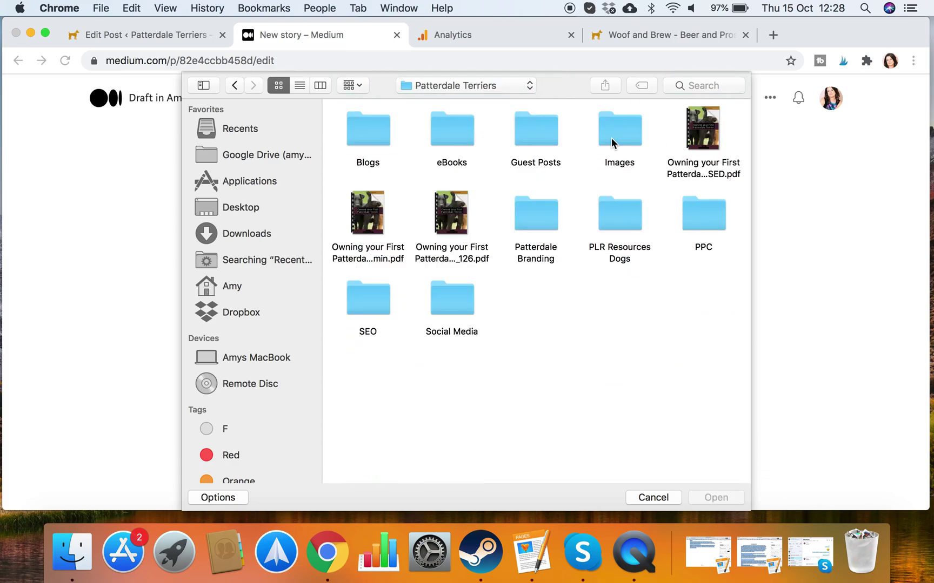
double_click(612, 142)
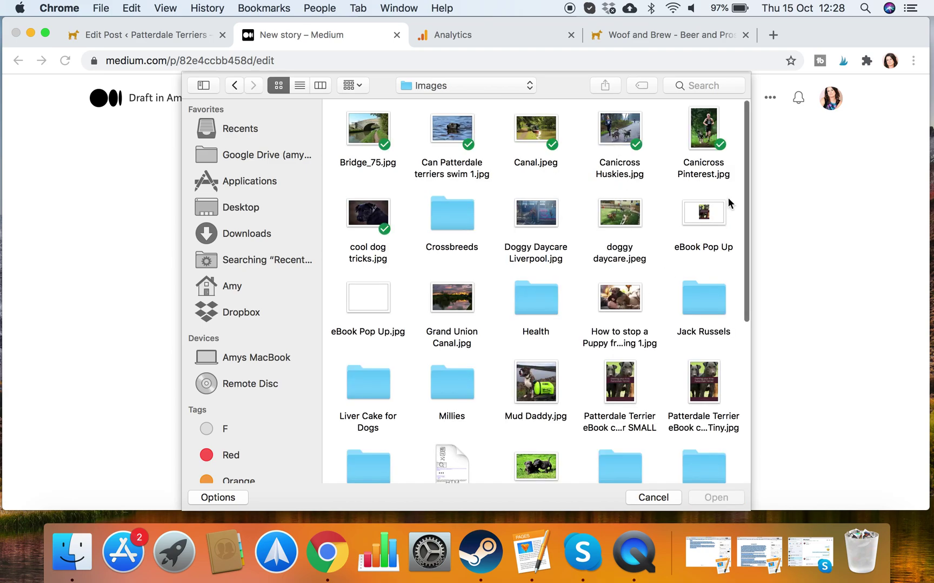
scroll(730, 214, down, 3)
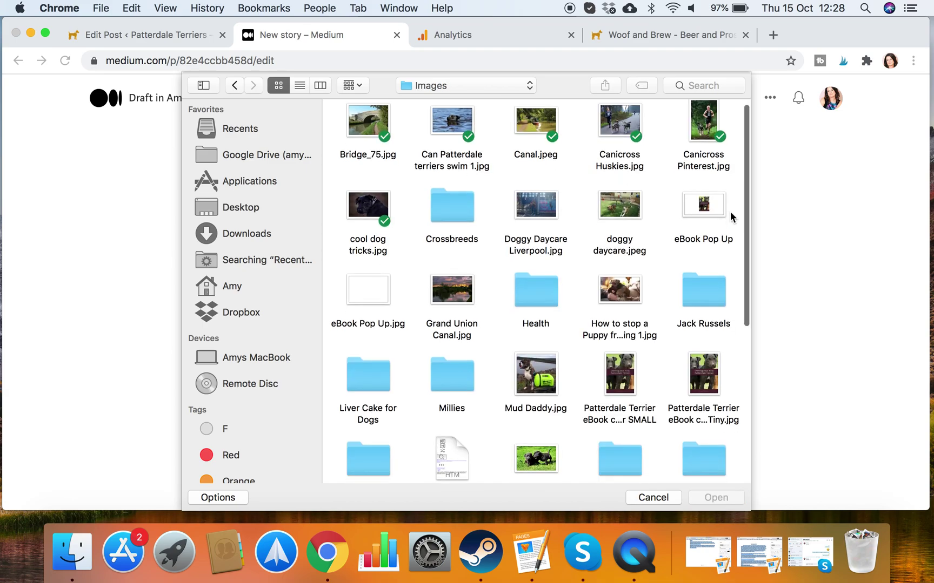
scroll(730, 216, down, 5)
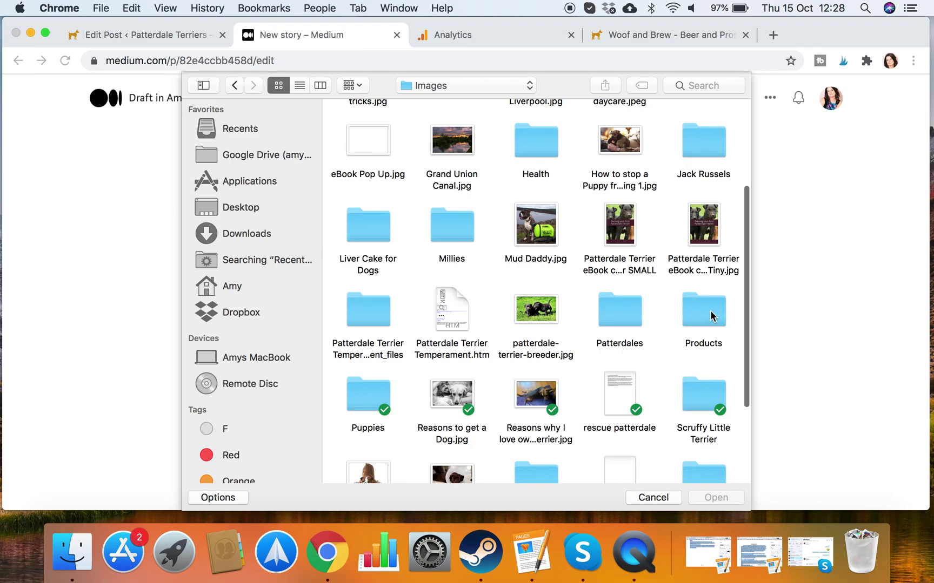
click(710, 317)
double_click(711, 317)
scroll(662, 335, down, 10)
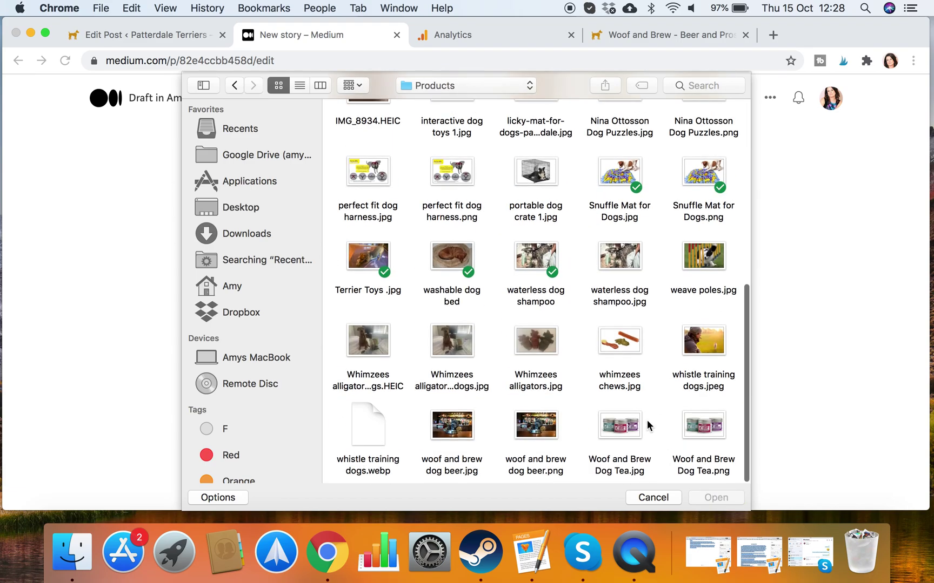
click(540, 424)
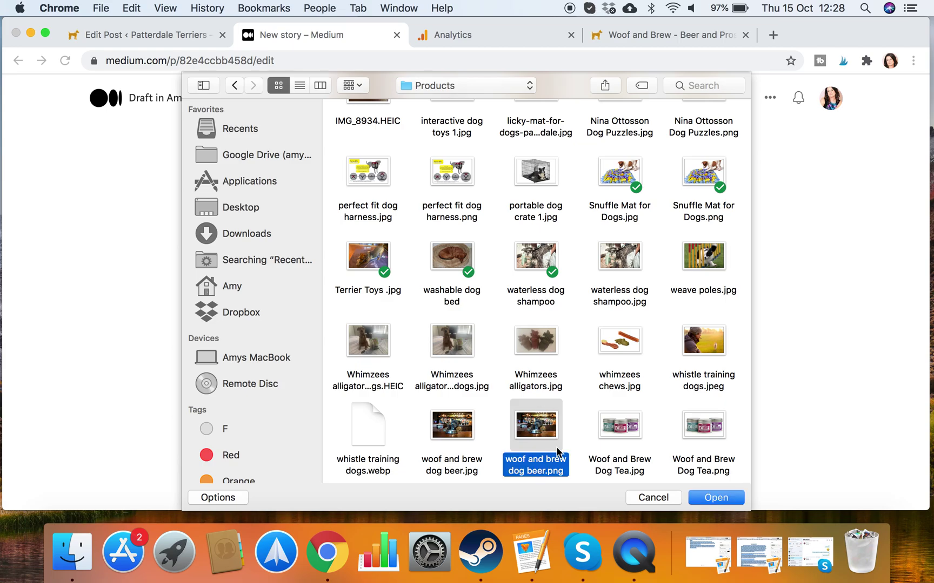
click(717, 497)
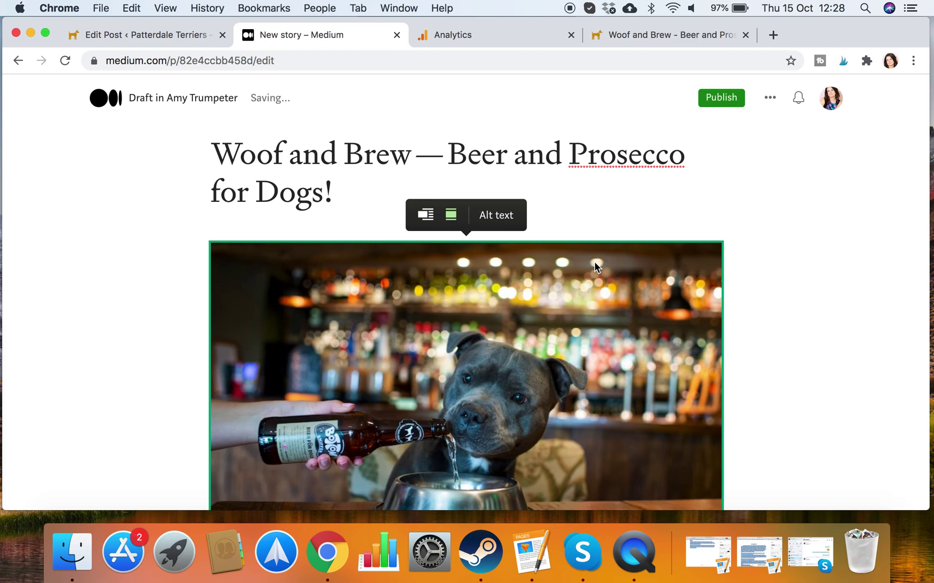
Start a new blank line after 'Souchong!' at the end of the Dog Tea paragraph.
scroll(521, 395, down, 10)
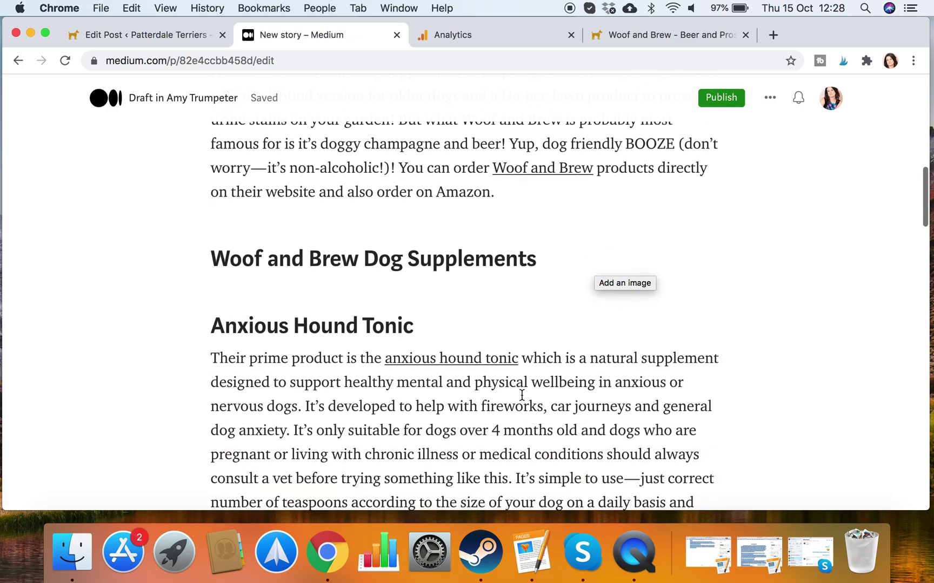
scroll(521, 394, down, 4)
scroll(521, 395, up, 8)
scroll(521, 395, down, 10)
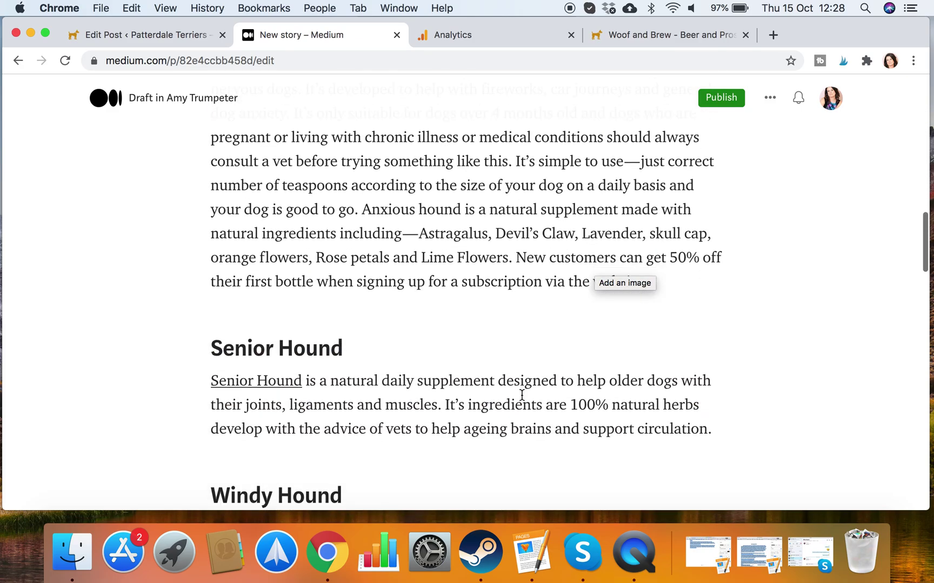
scroll(522, 395, down, 10)
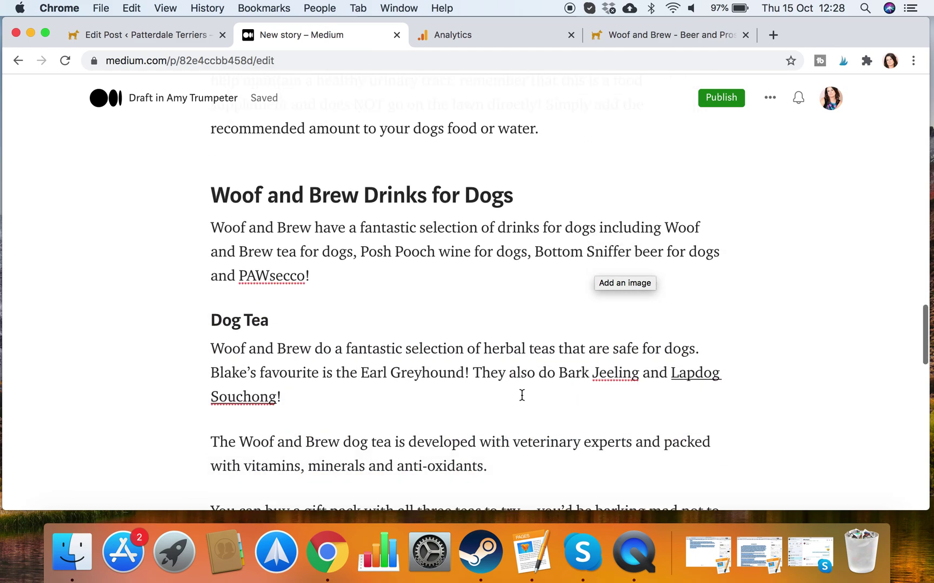
scroll(521, 395, down, 5)
click(380, 255)
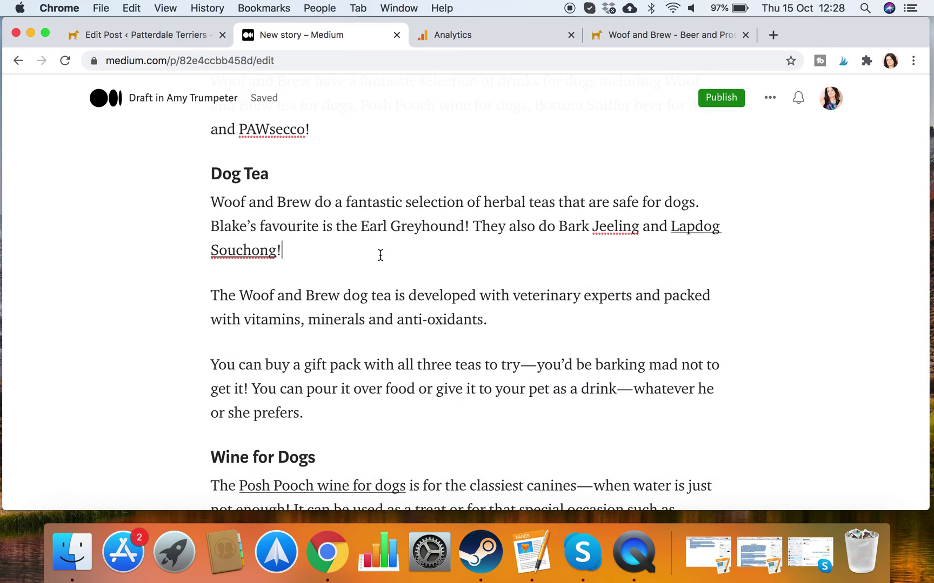
scroll(380, 255, down, 1)
key(Return)
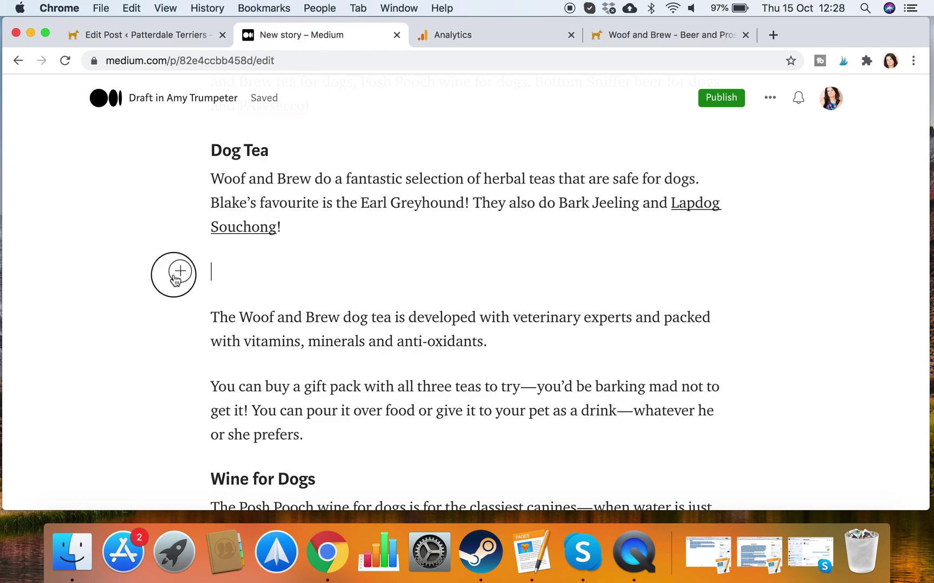
click(179, 272)
Insert 'Woof and Brew Dog Tea.jpg' from Products below the Dog Tea paragraph.
click(219, 272)
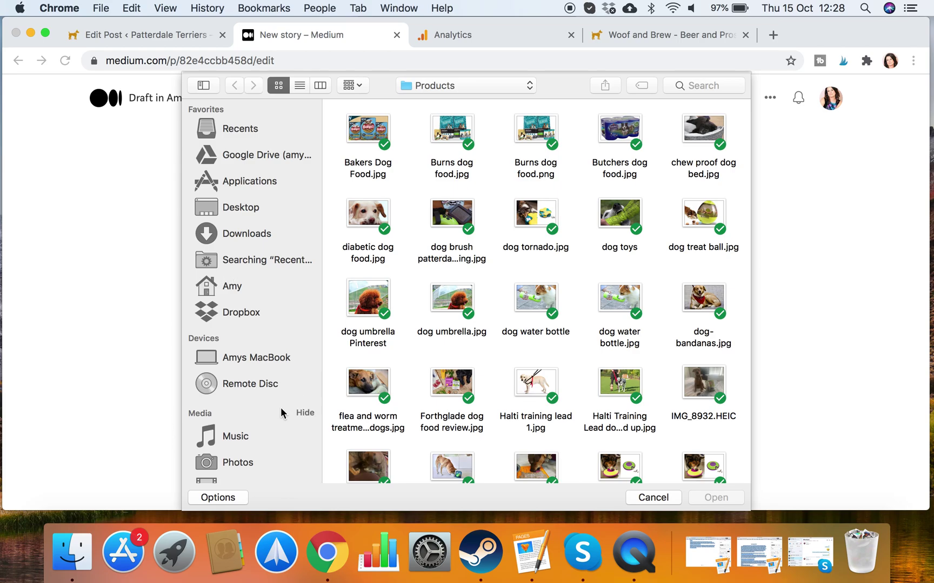
scroll(559, 449, down, 10)
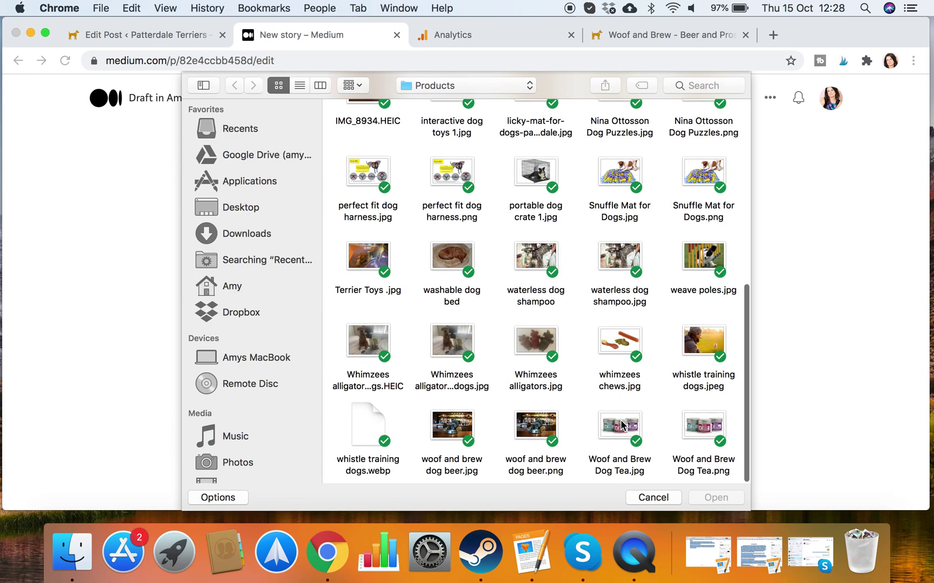
click(621, 425)
click(713, 498)
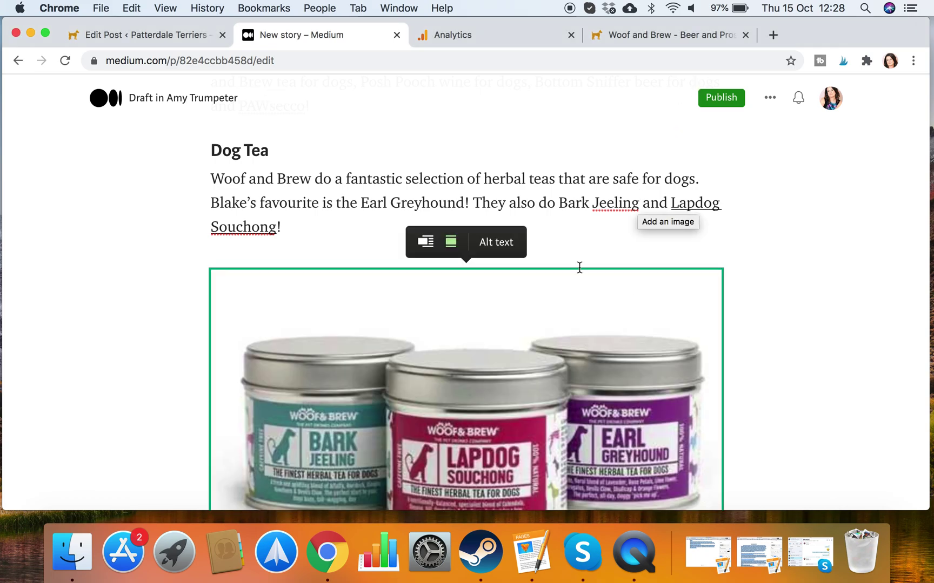
scroll(579, 267, down, 5)
click(484, 324)
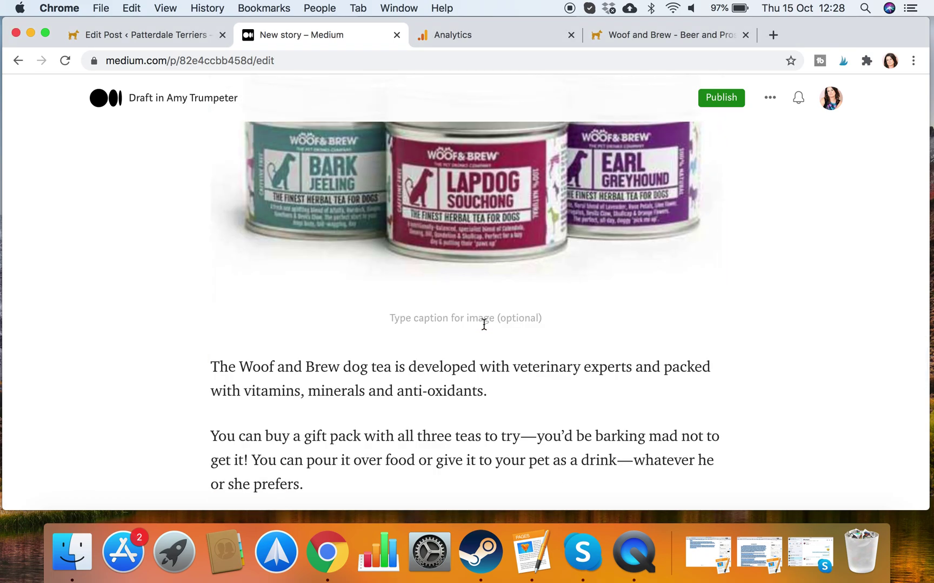
text(Dog Tea)
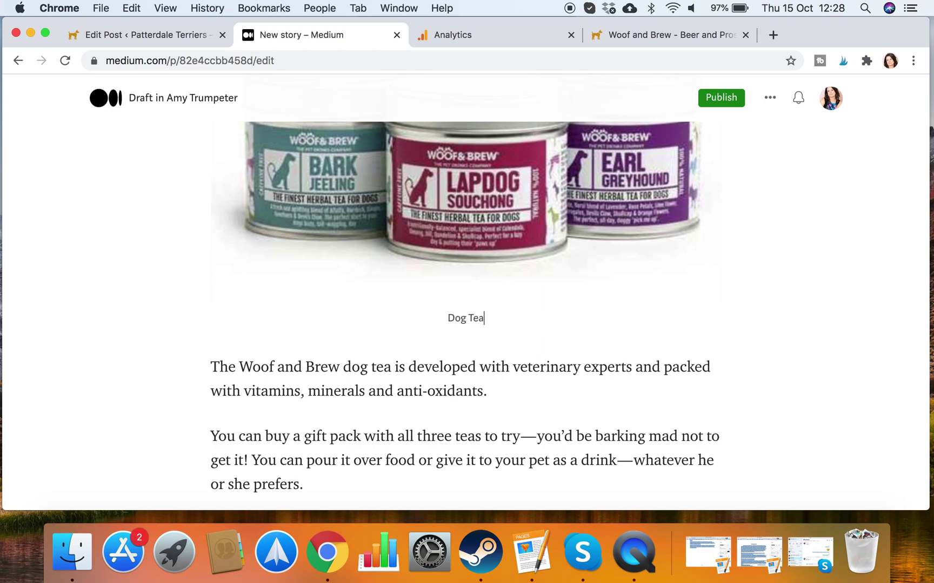
scroll(484, 324, down, 15)
scroll(445, 324, up, 15)
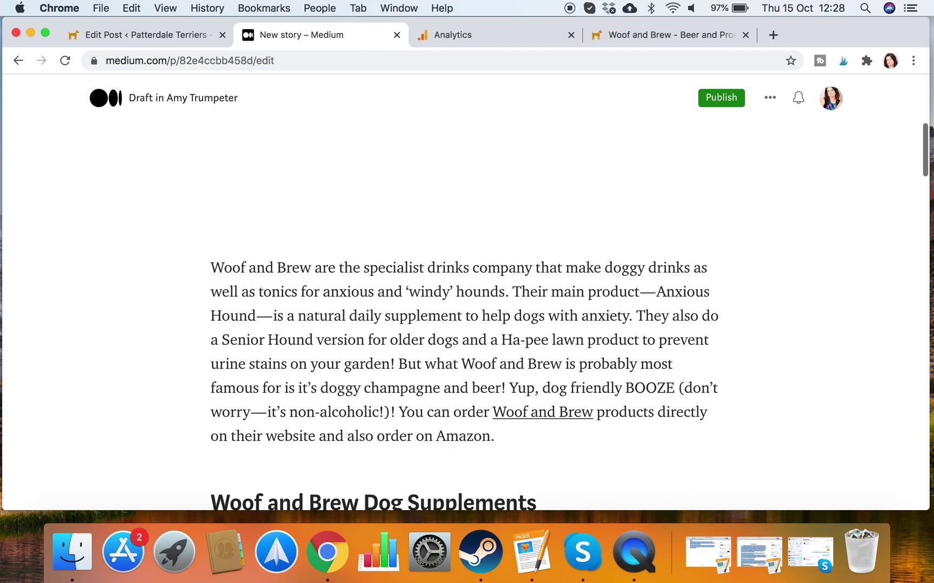
scroll(445, 379, down, 3)
click(445, 410)
click(448, 477)
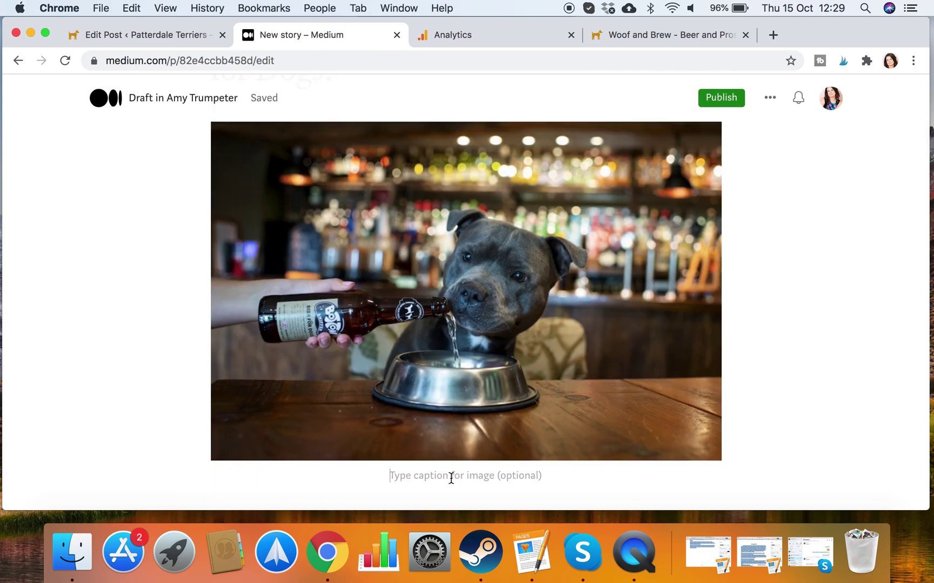
text(Wof)
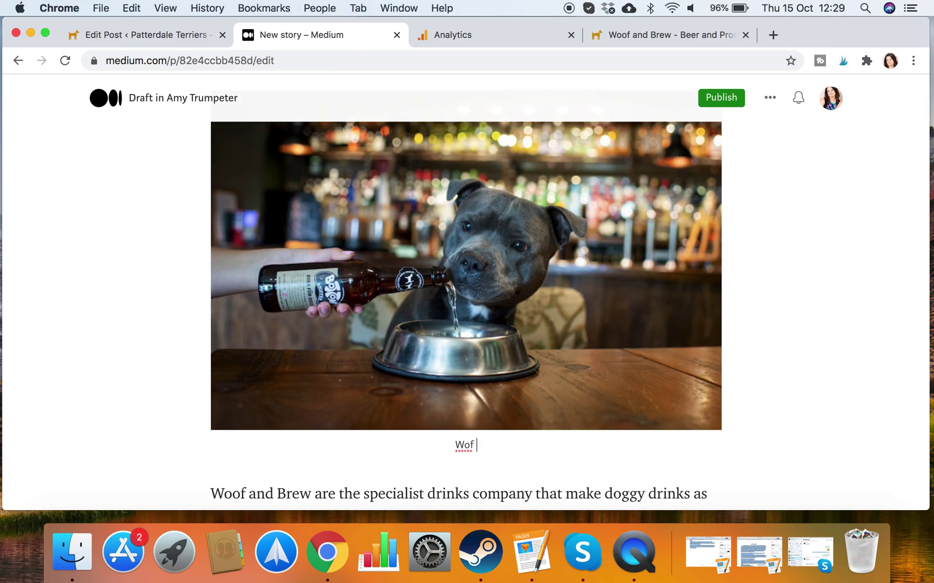
key(BackSpace)
text(of and Brew—Beer)
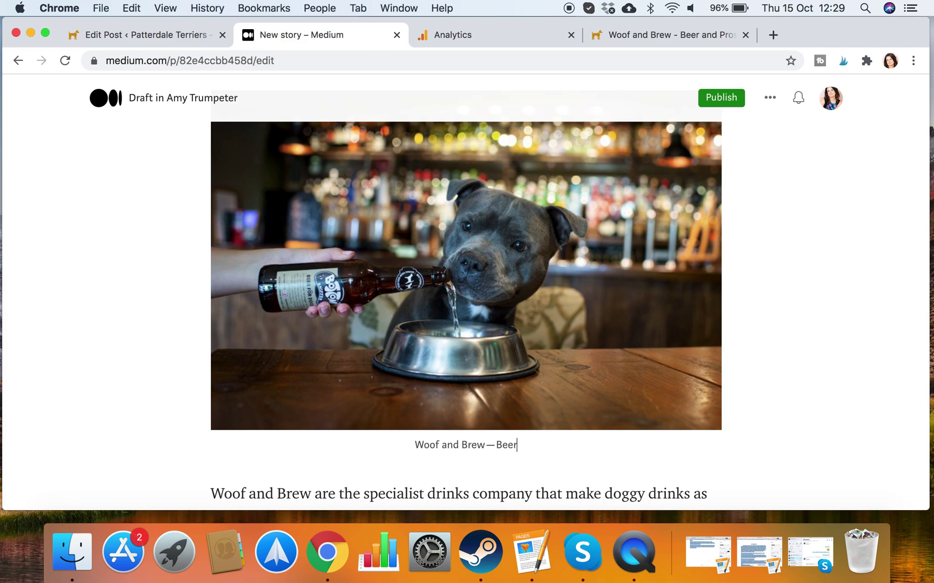
text( and Proces)
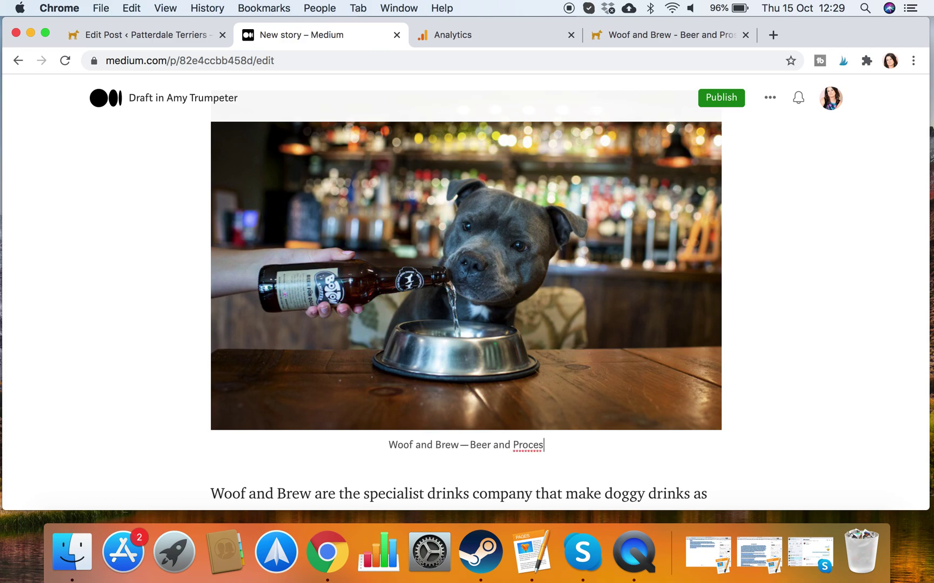
key(BackSpace)
key(BackSpace)
key(BackSpace)
text(secco )
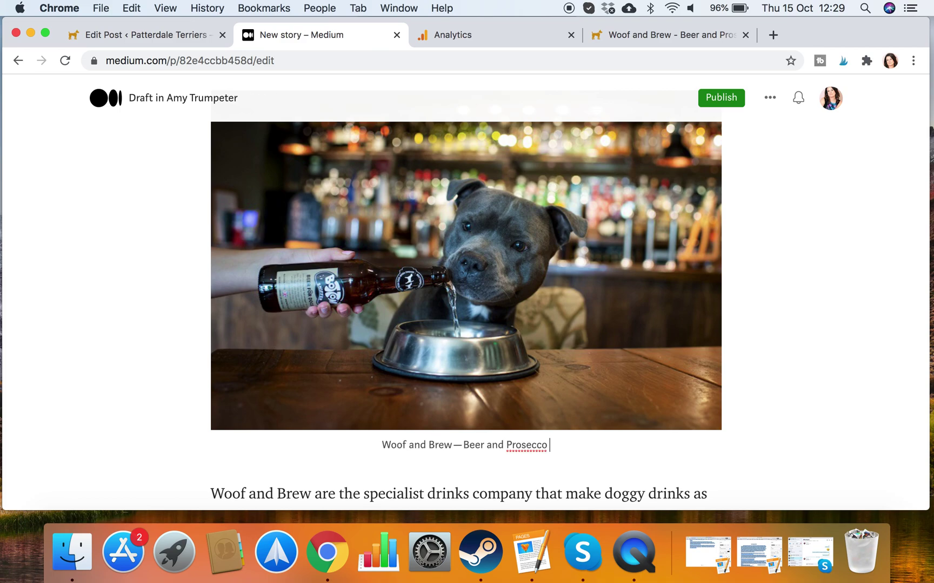
text(for Dogs)
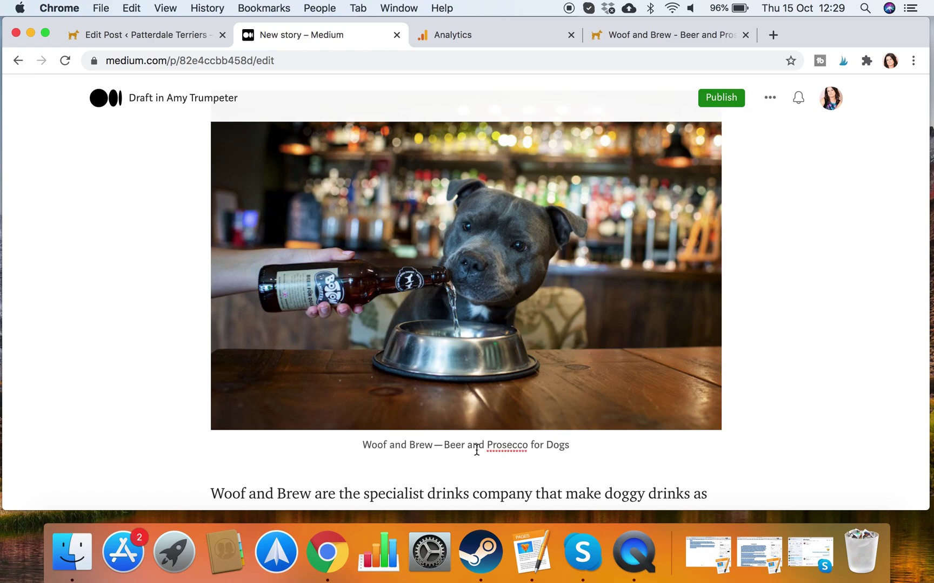
scroll(570, 378, down, 5)
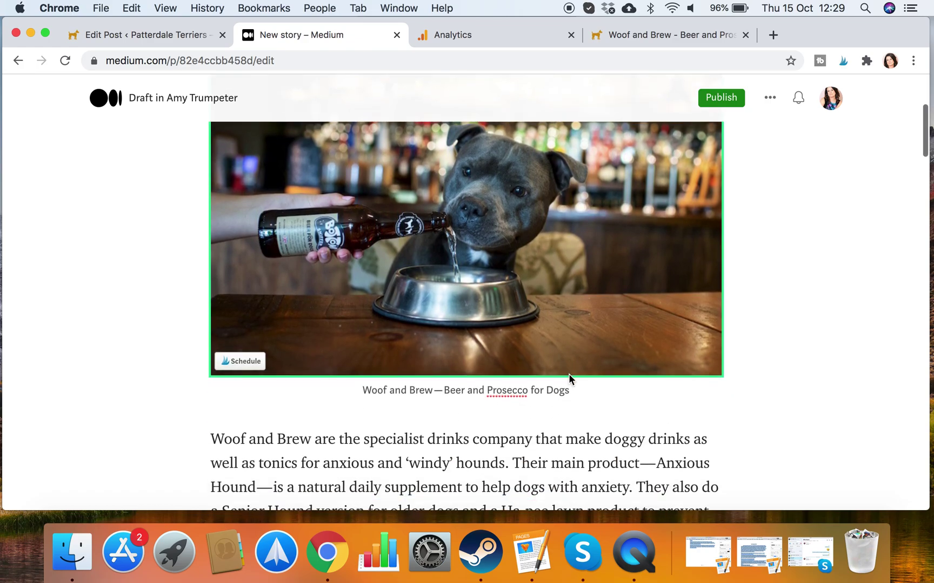
scroll(570, 374, down, 20)
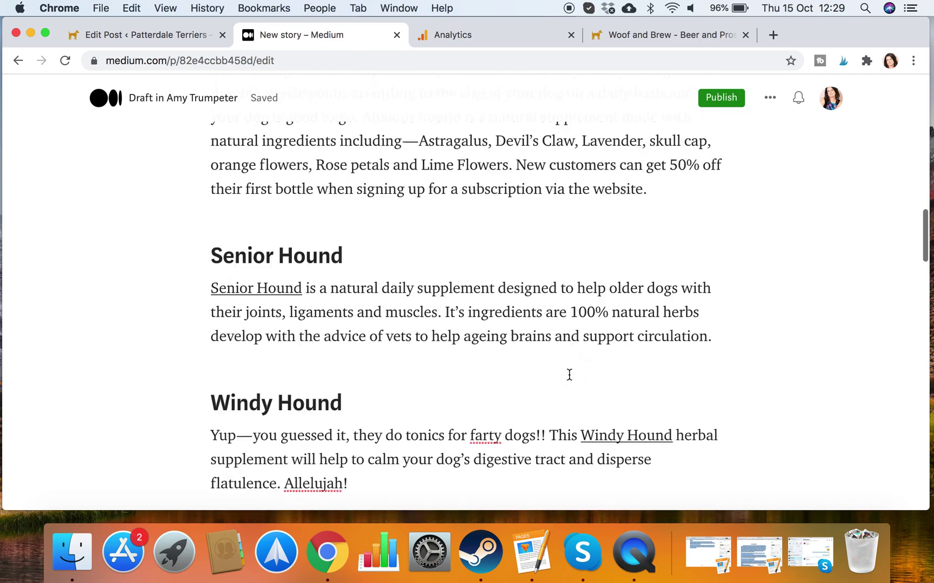
scroll(568, 374, up, 20)
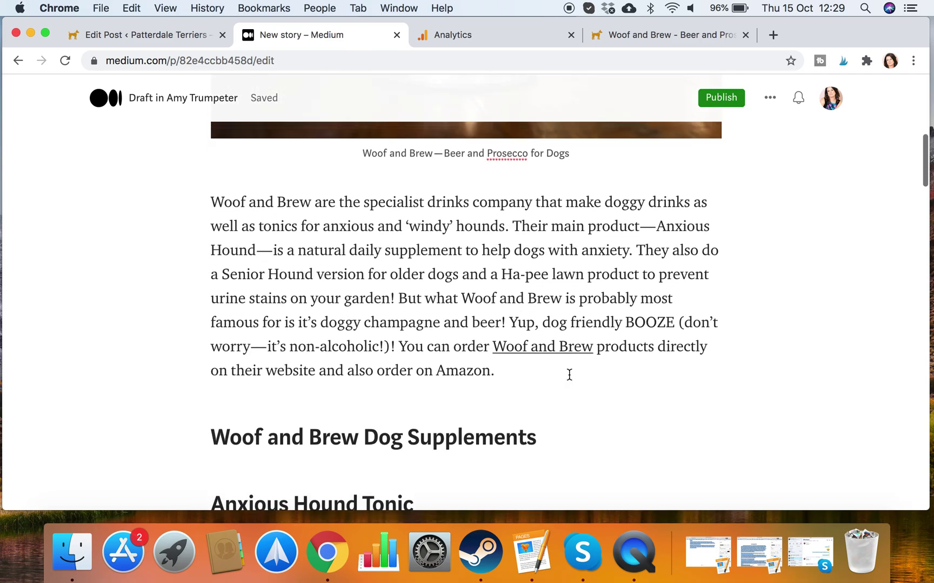
scroll(568, 374, up, 3)
scroll(569, 374, down, 5)
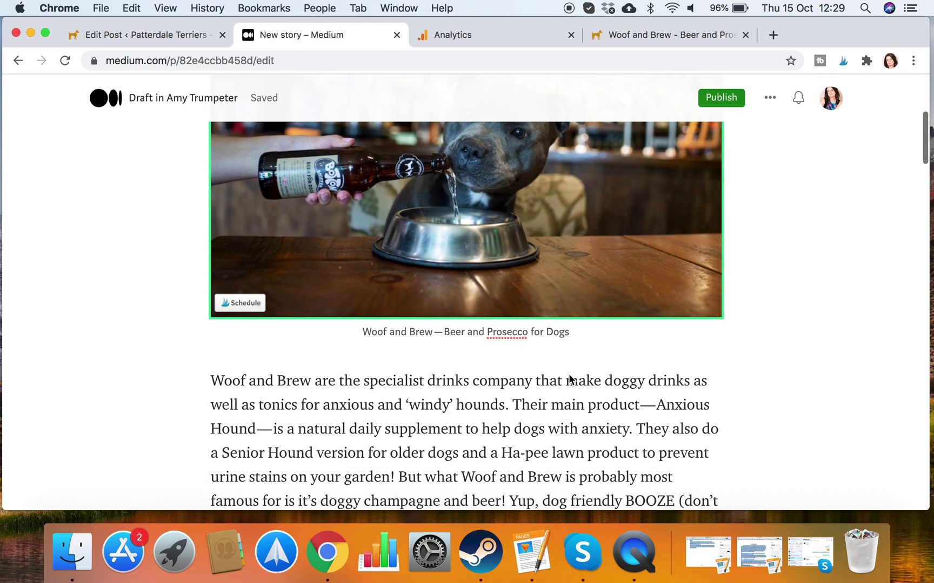
scroll(569, 375, up, 3)
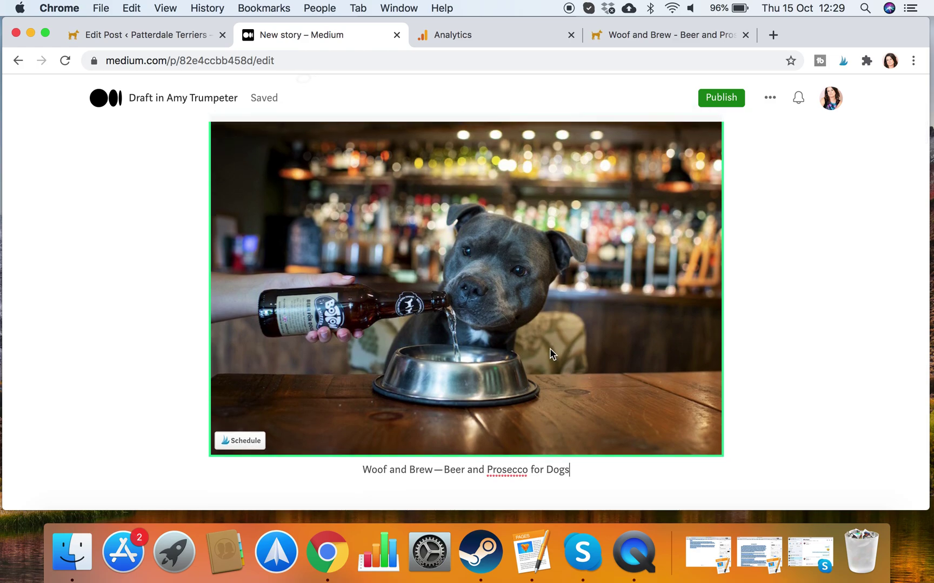
scroll(550, 349, down, 7)
scroll(549, 348, down, 1)
mouse_move(523, 262)
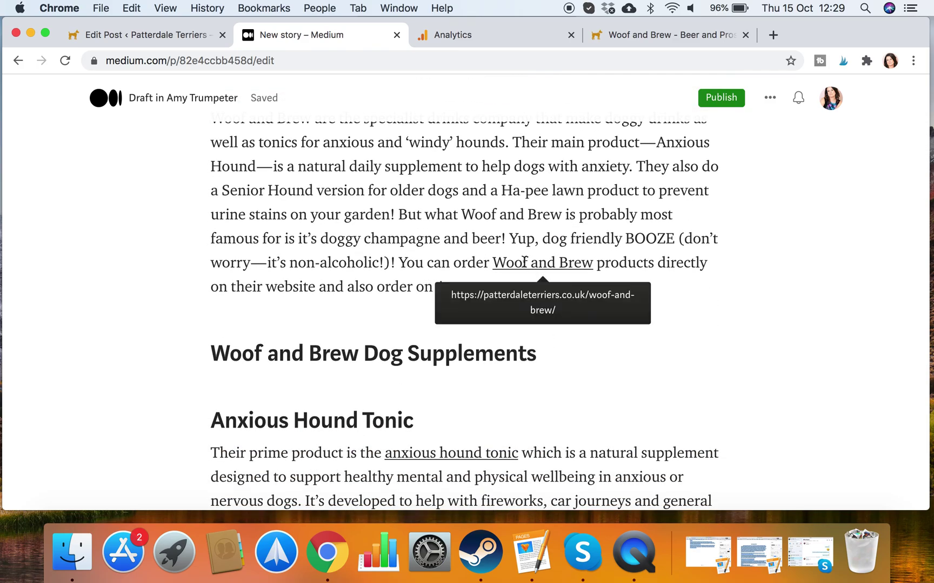
scroll(563, 187, up, 2)
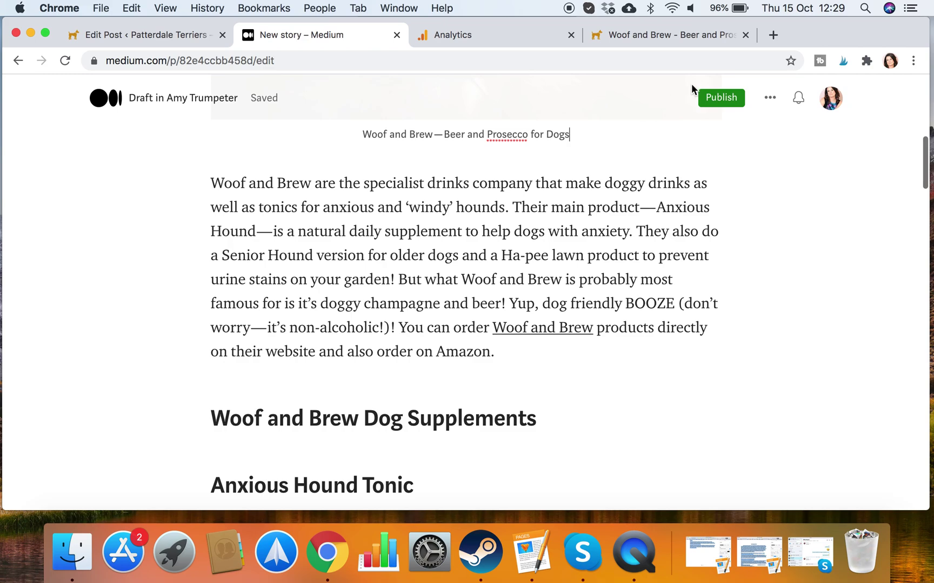
click(722, 98)
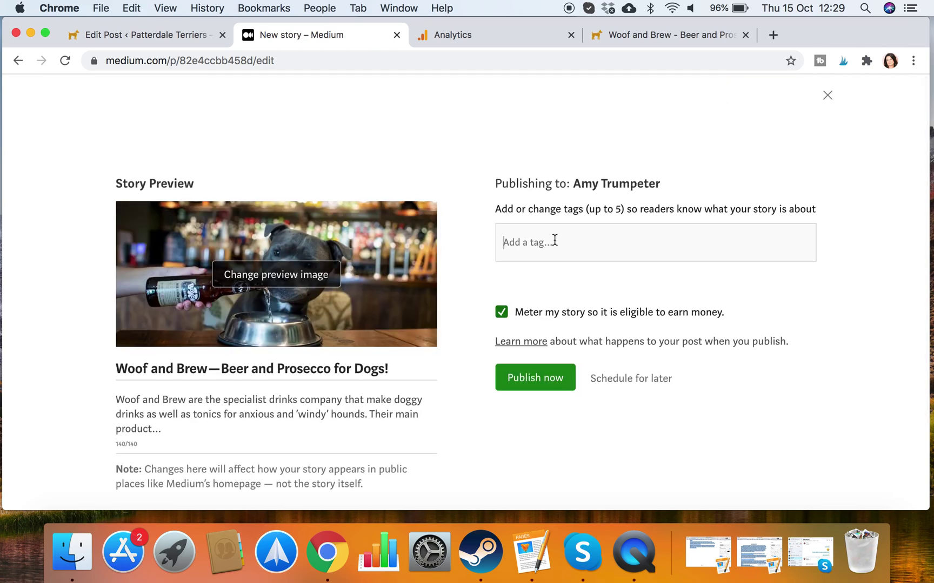
Add the tags Dogs, Dog Food, Pets, Pets And Animals and Animals to the story.
text(dog)
click(483, 284)
text(dog)
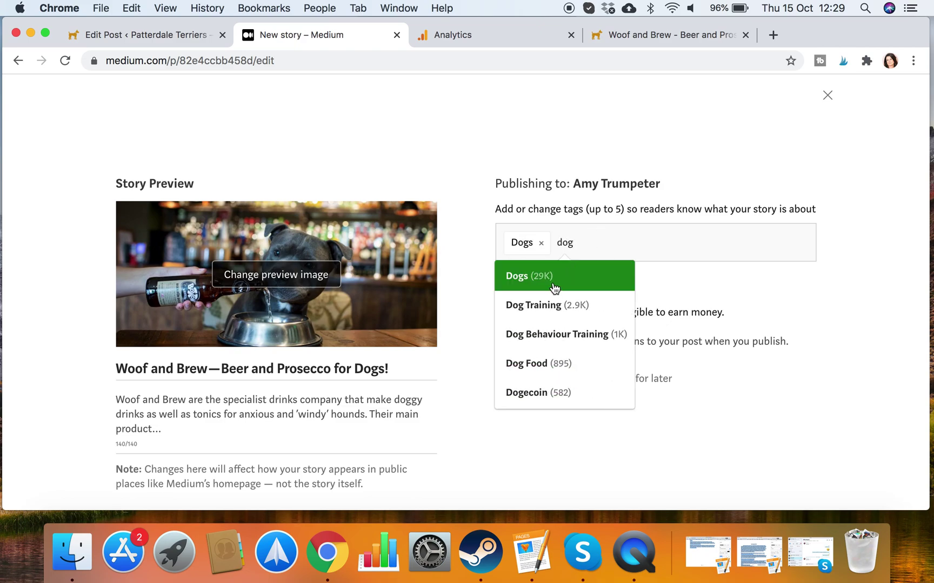
click(579, 369)
text(pet)
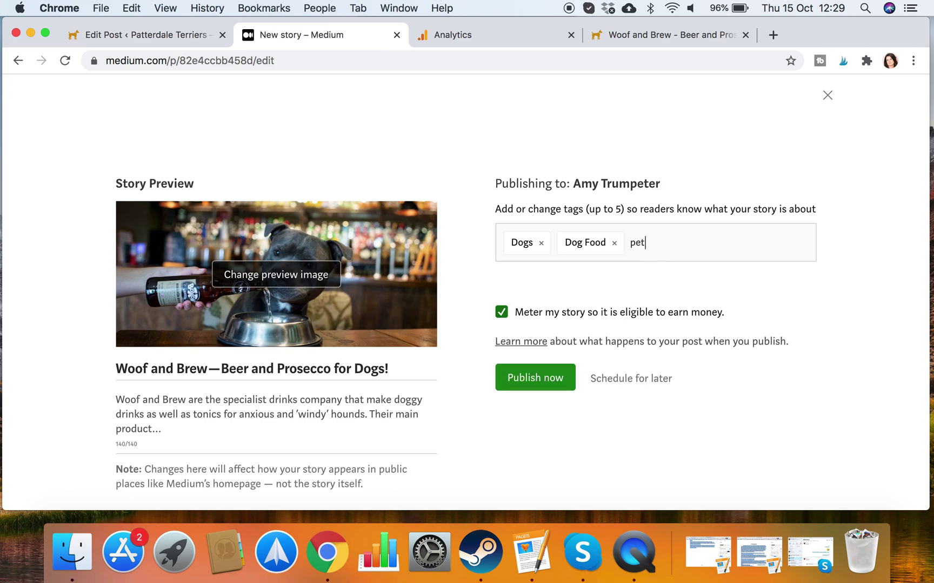
click(652, 284)
text(pe)
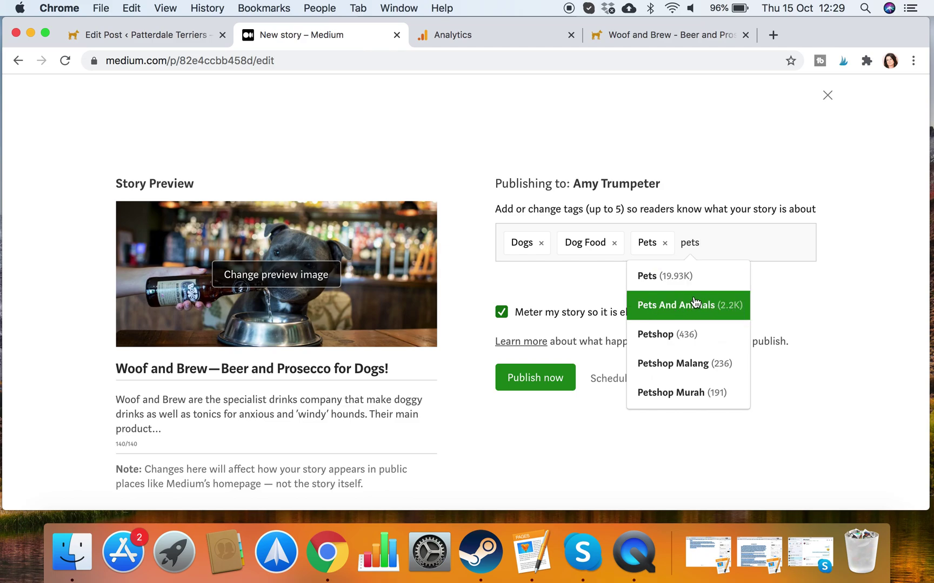
click(686, 306)
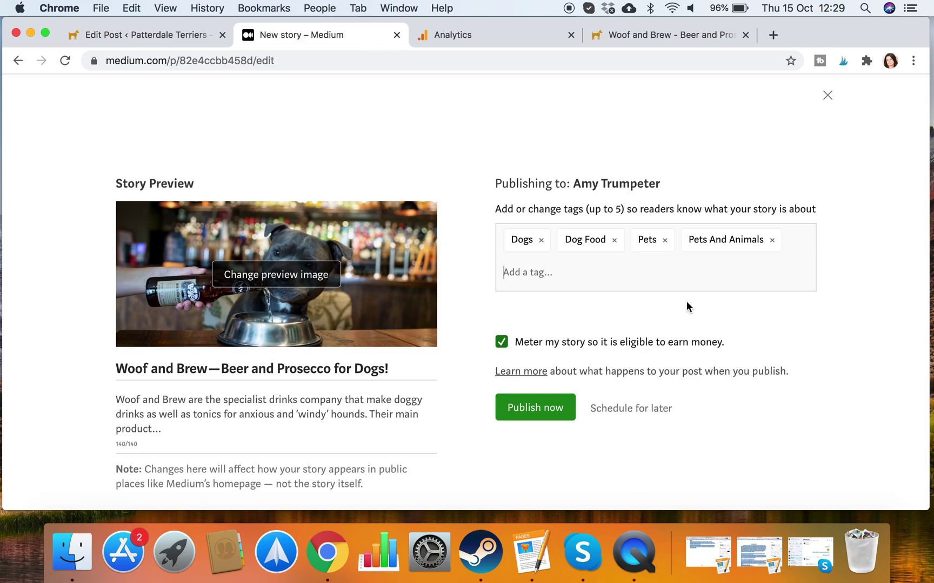
text(anim)
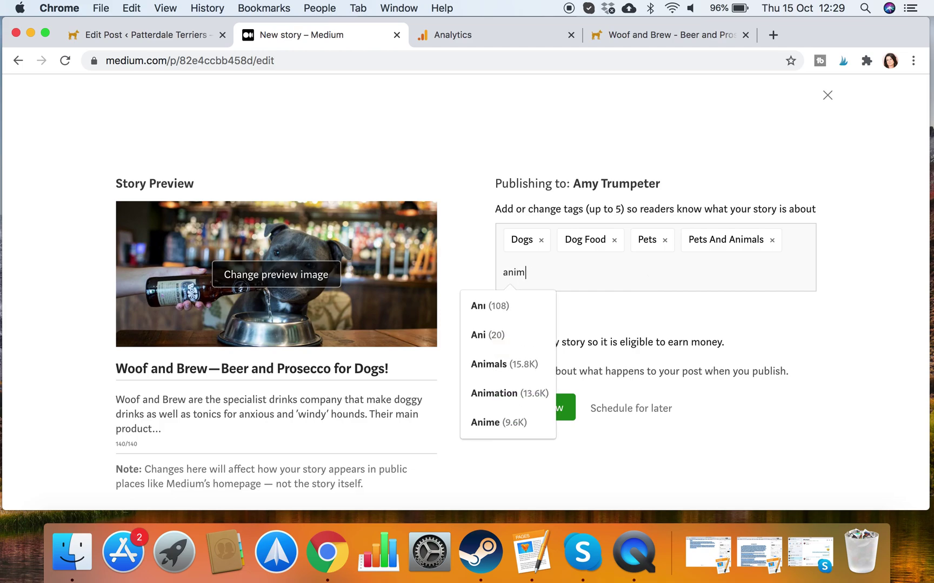
text(a)
click(535, 317)
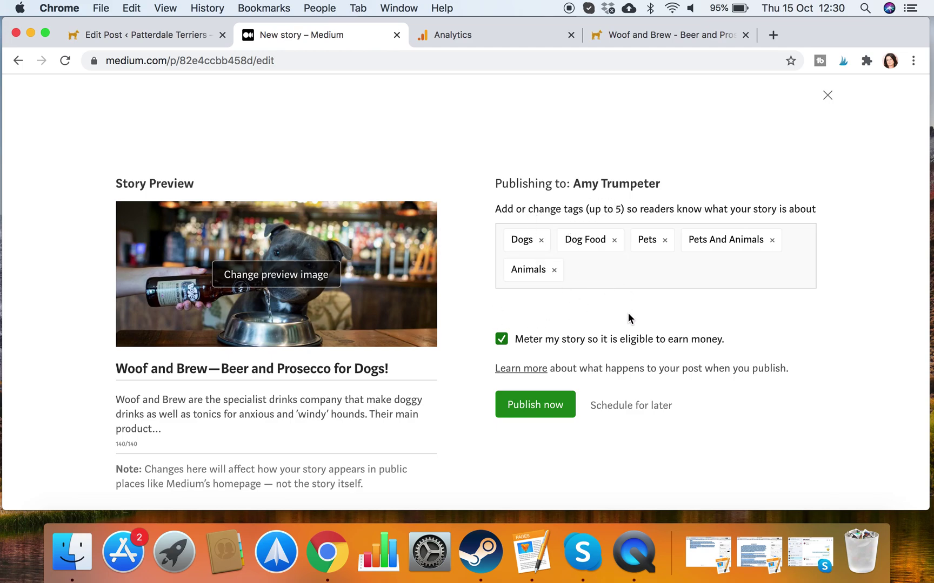
scroll(628, 313, down, 2)
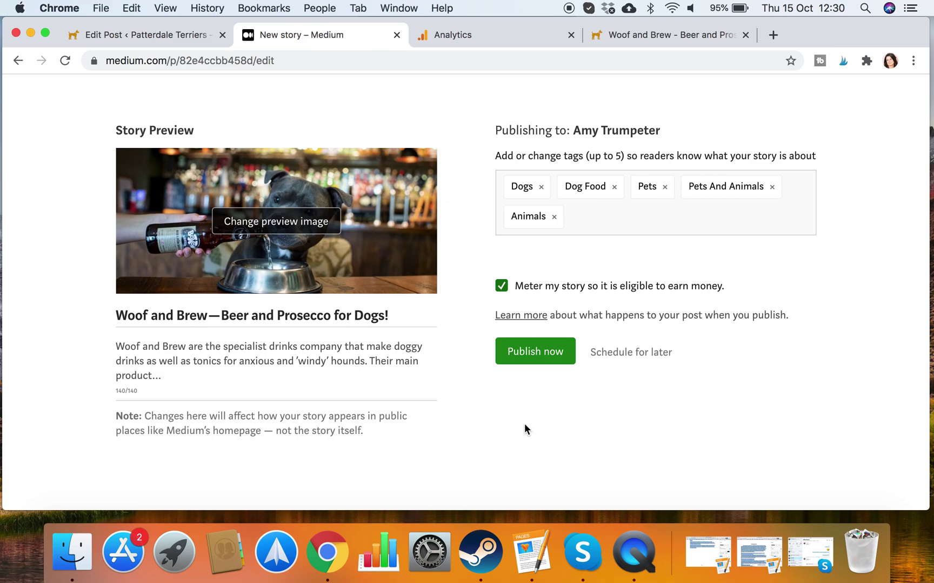
click(526, 351)
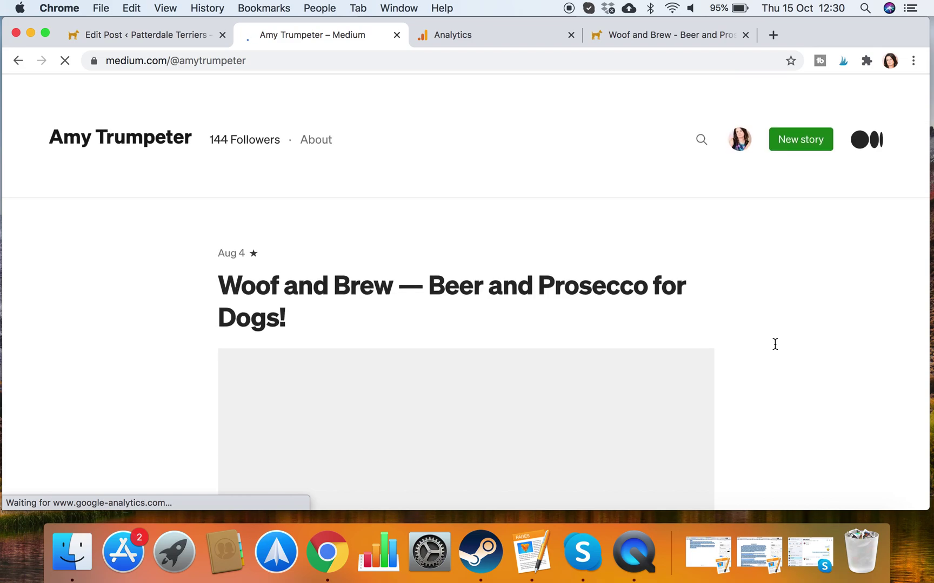
Claim the suggested Medium profile URL from the popup on the profile page.
scroll(775, 344, down, 10)
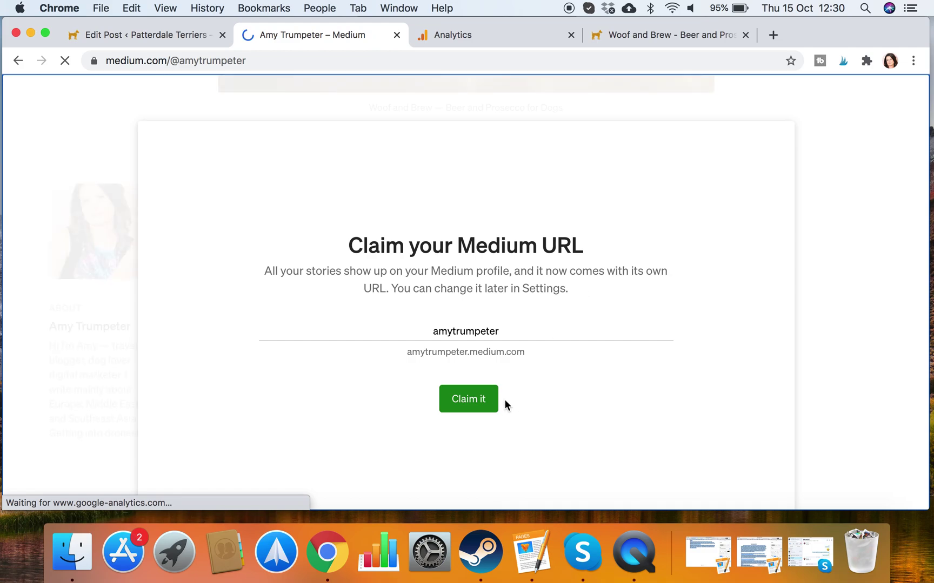
click(480, 399)
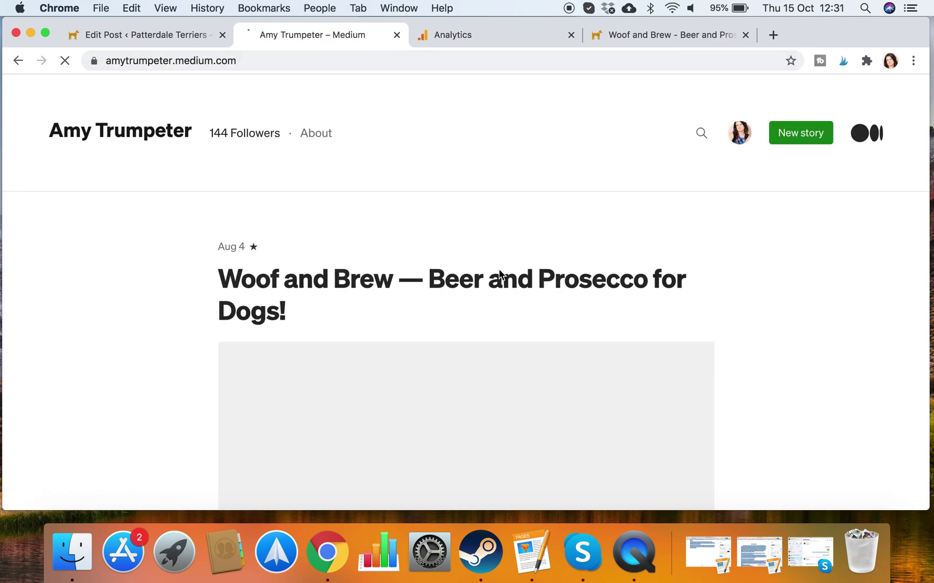
Open the published Woof and Brew article from the profile and scroll through it.
scroll(399, 306, down, 10)
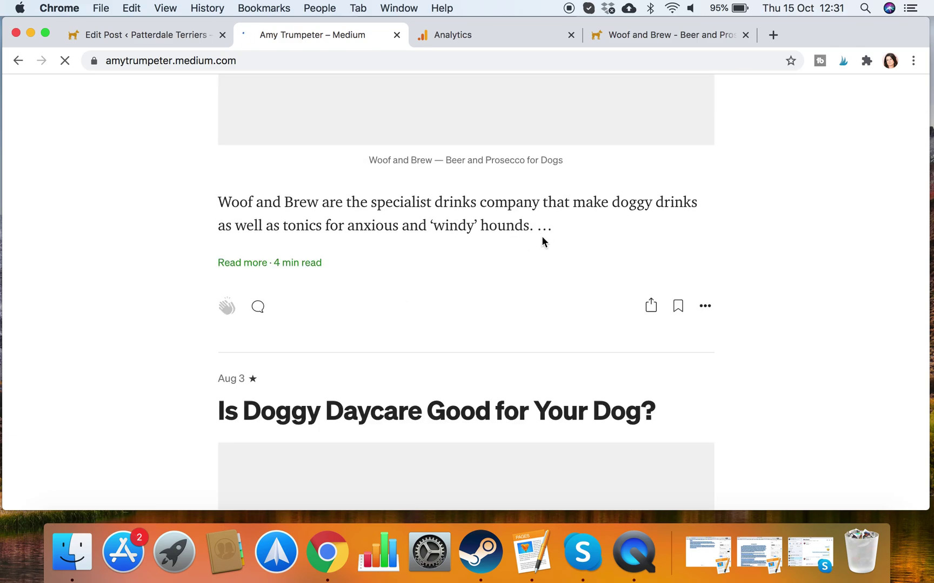
scroll(546, 235, up, 3)
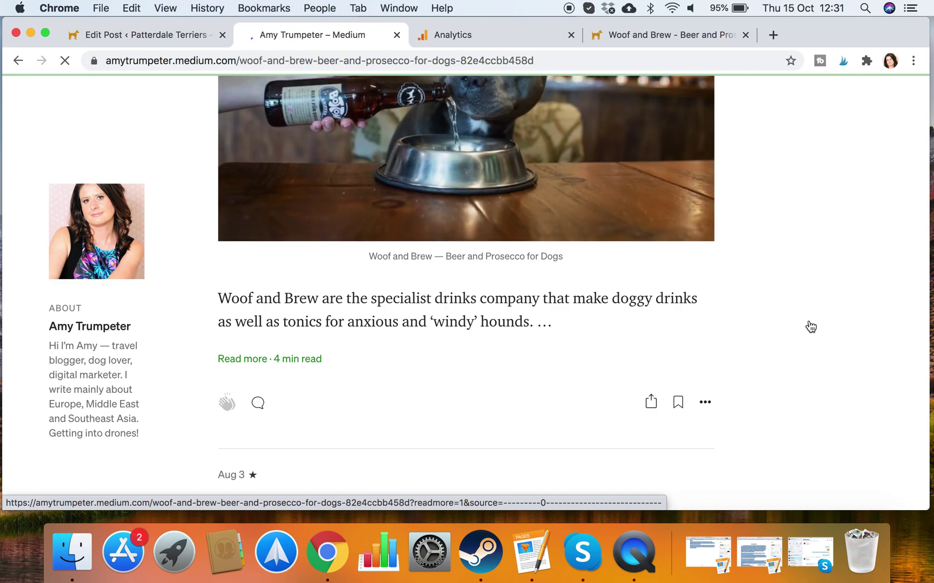
scroll(808, 321, up, 10)
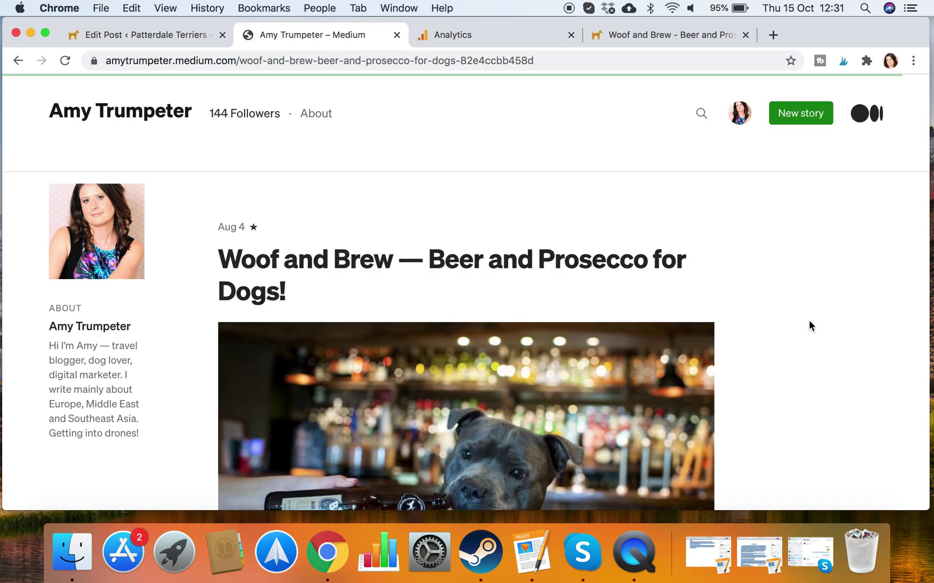
scroll(151, 264, down, 1)
scroll(762, 383, down, 10)
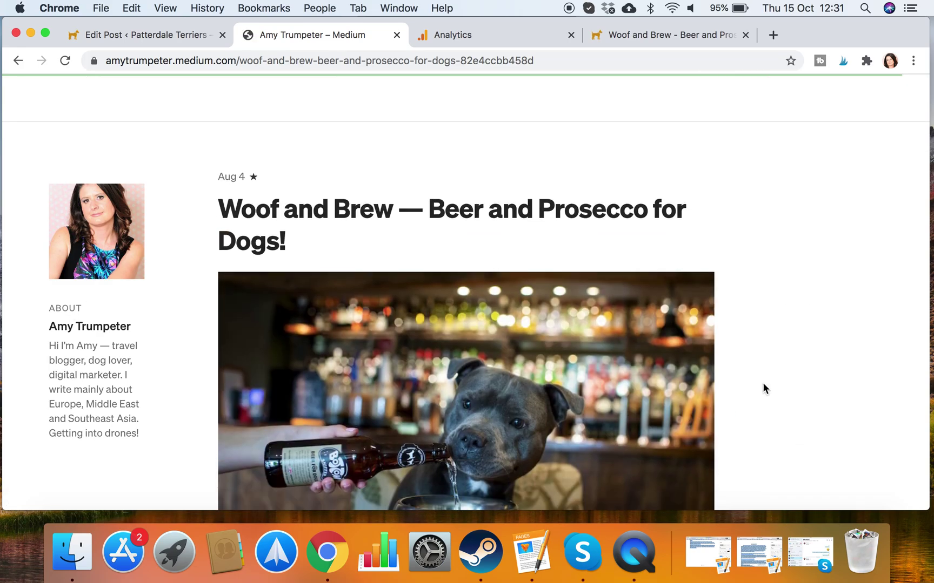
scroll(763, 384, up, 3)
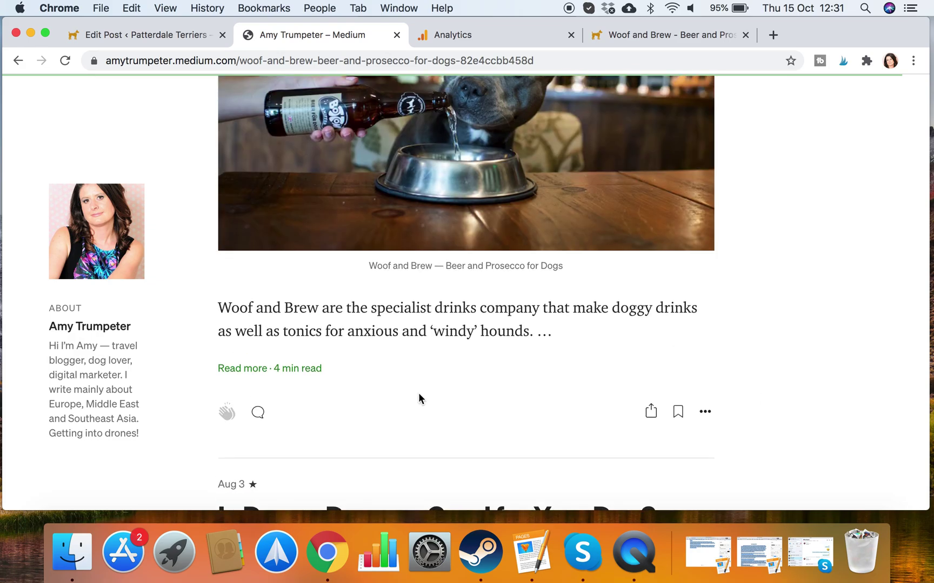
click(300, 373)
scroll(536, 390, down, 8)
scroll(537, 391, down, 15)
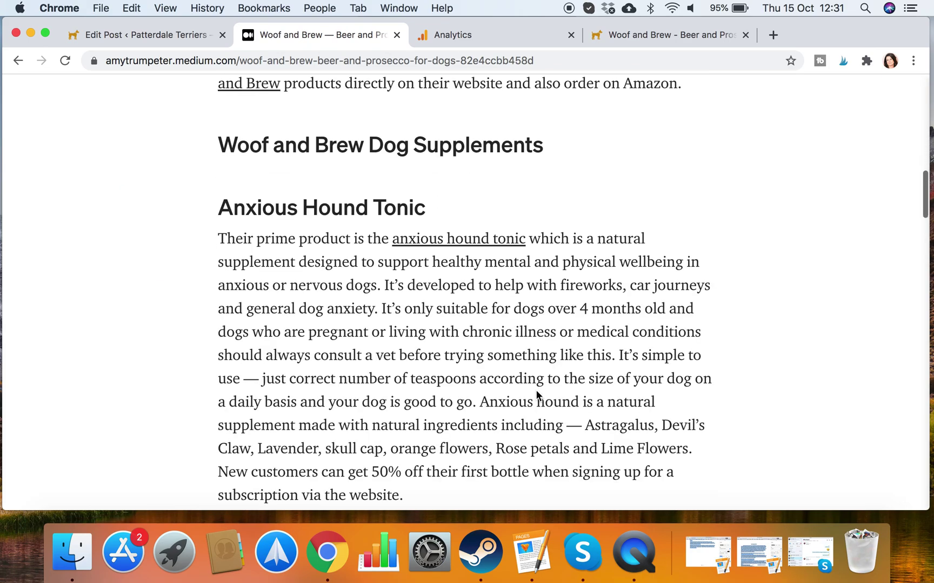
scroll(537, 395, down, 15)
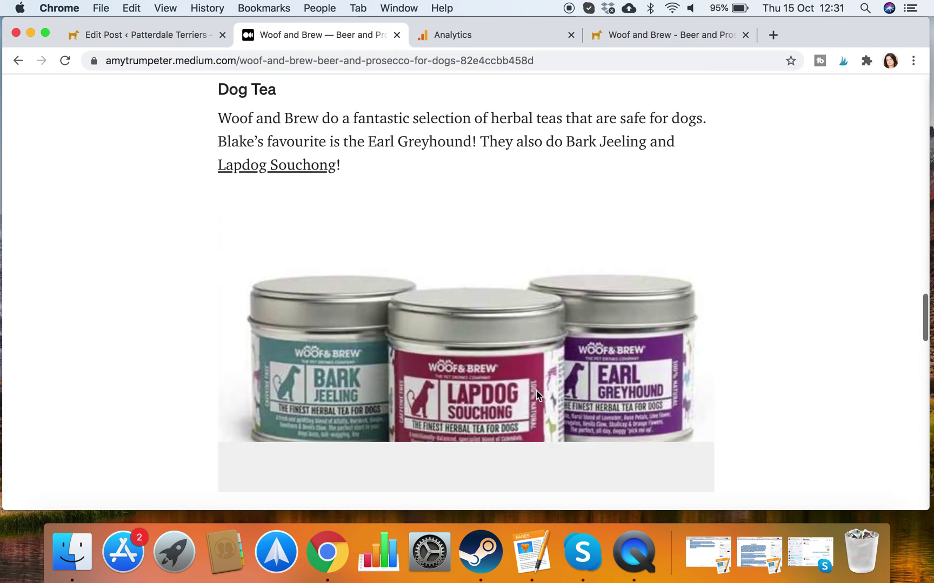
scroll(536, 391, down, 4)
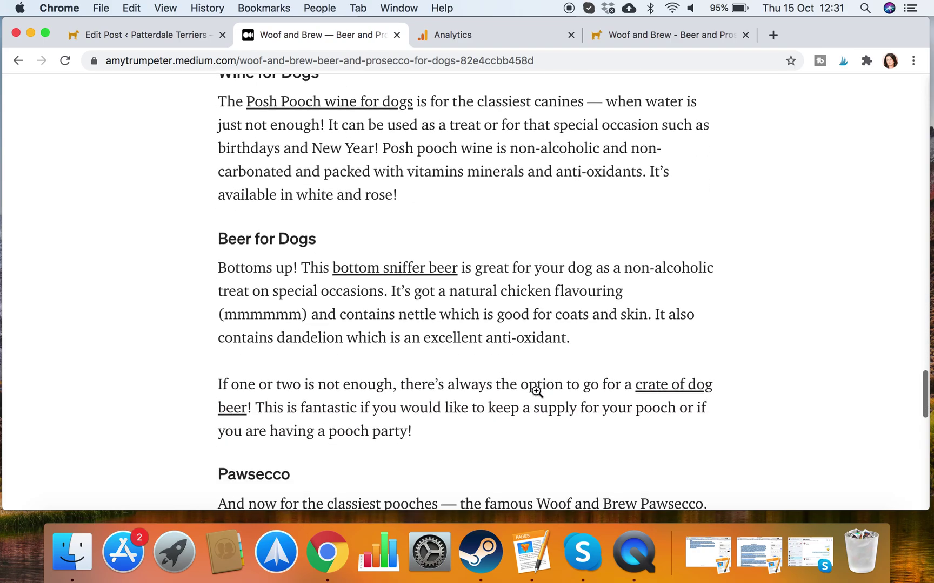